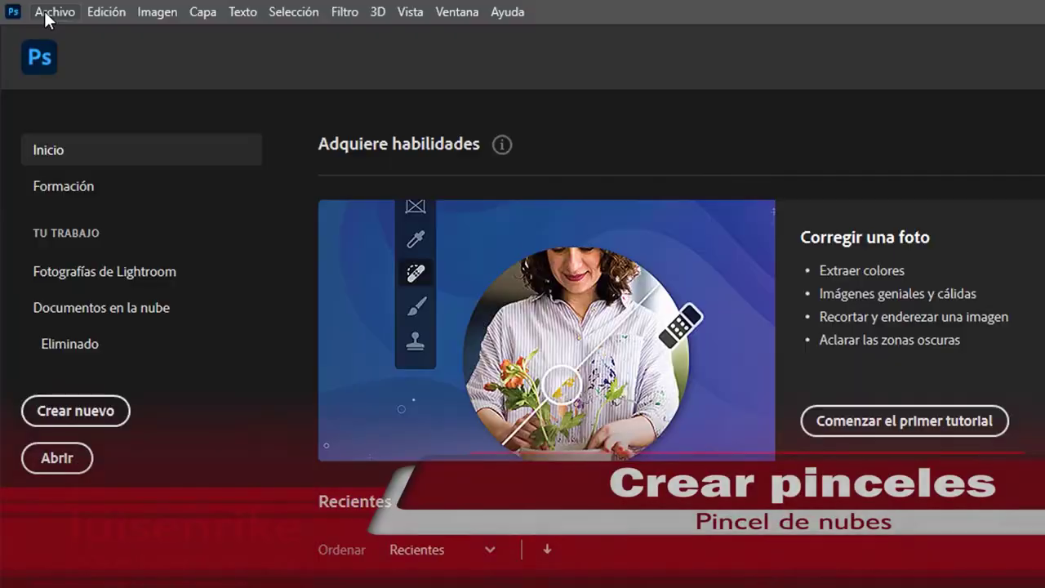
Open Nube1–Nube4 and golden-gate-bridge-388917_1920.jpg together from the Nubes_Luis folder
left_click(44, 11)
left_click(69, 53)
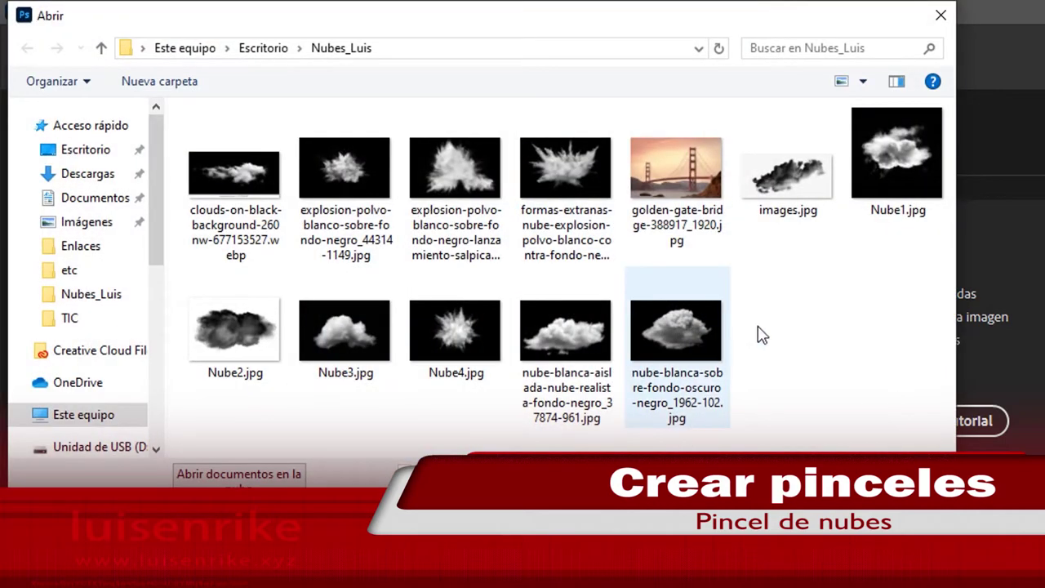
left_click(237, 343)
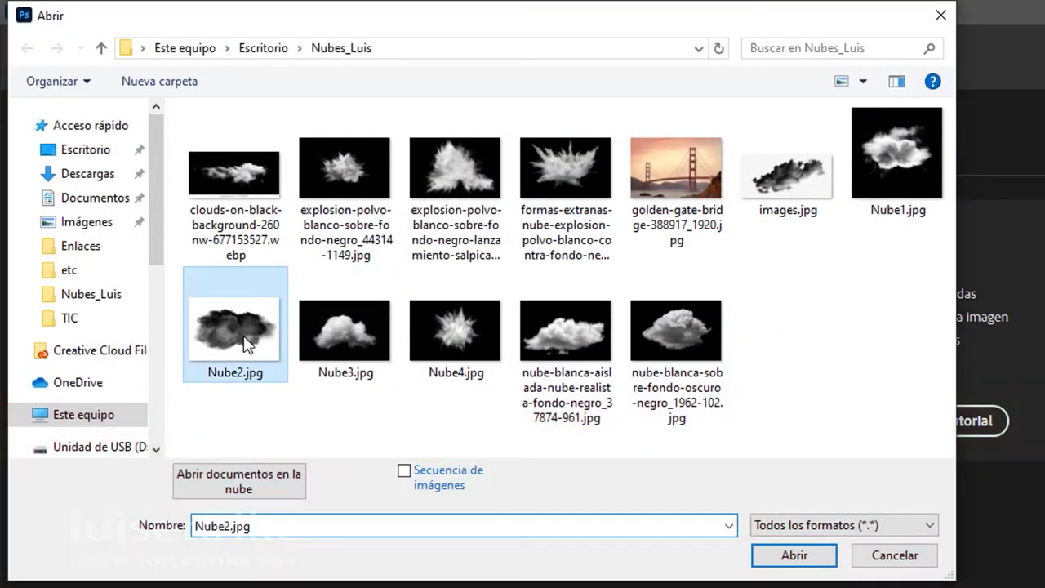
left_click(363, 352, "ctrl")
left_click(476, 349, "ctrl")
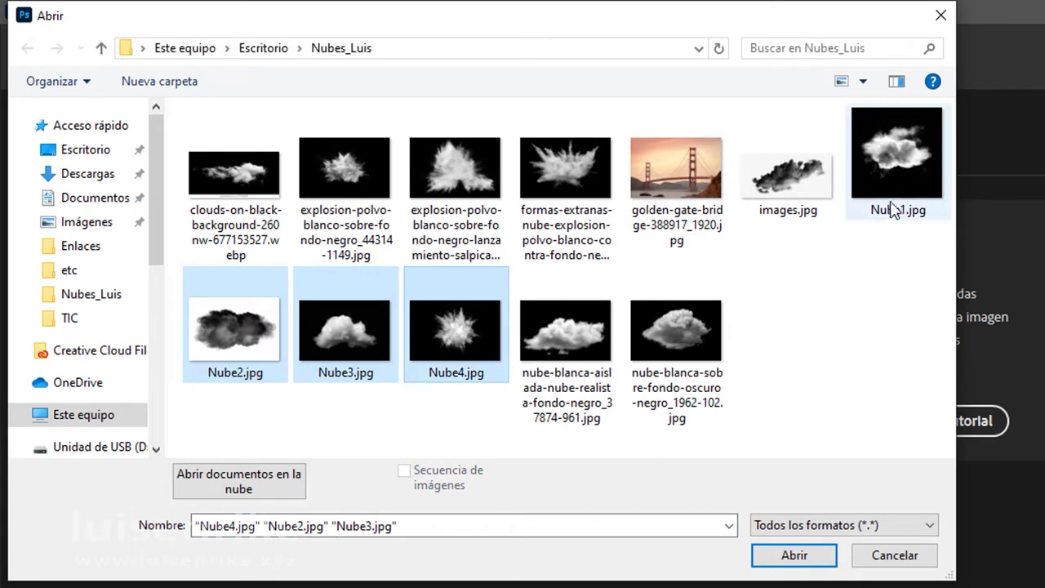
left_click(878, 196, "ctrl")
left_click(684, 187, "ctrl")
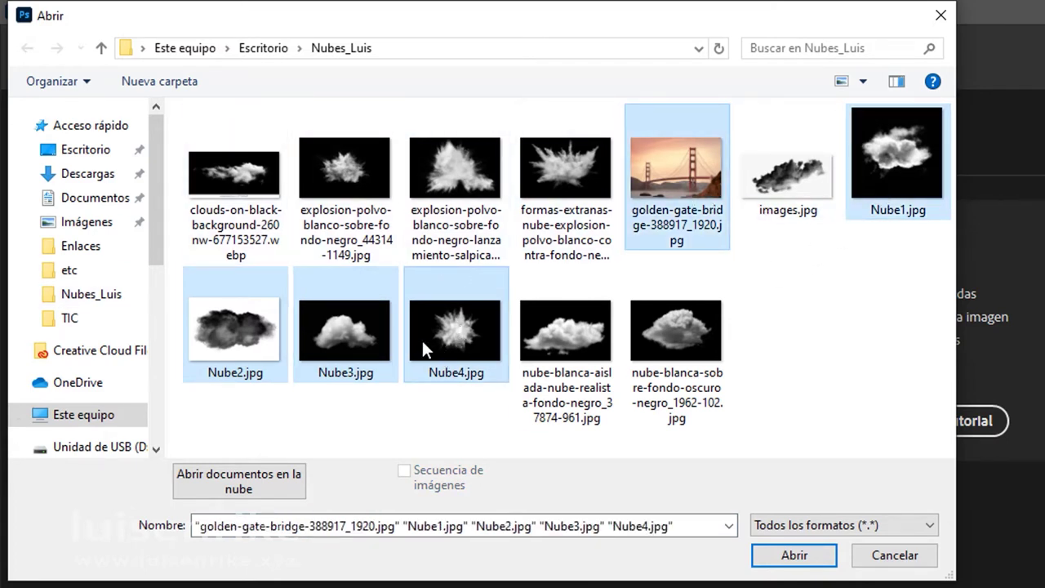
right_click(445, 335)
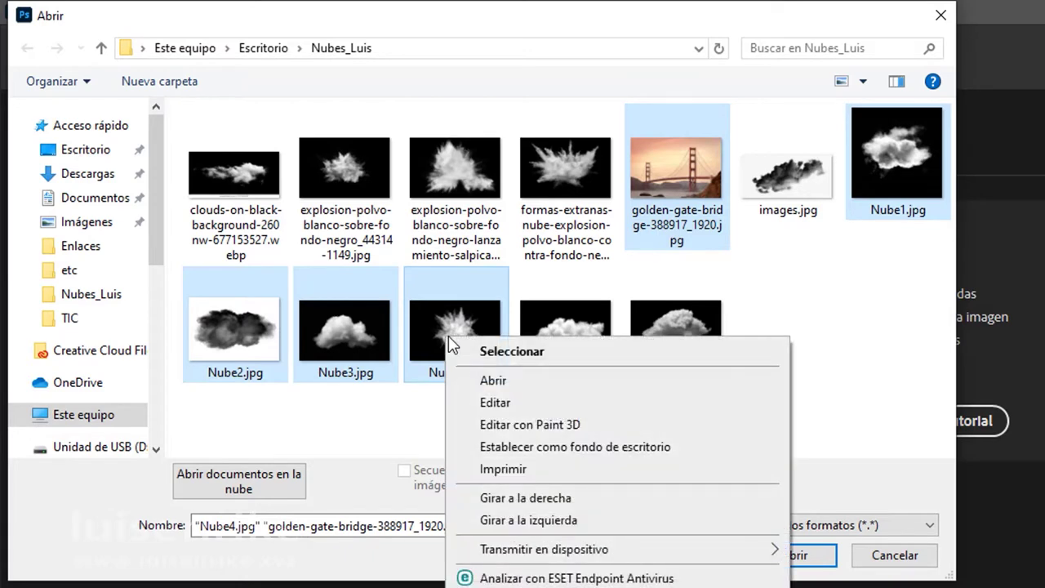
left_click(490, 380)
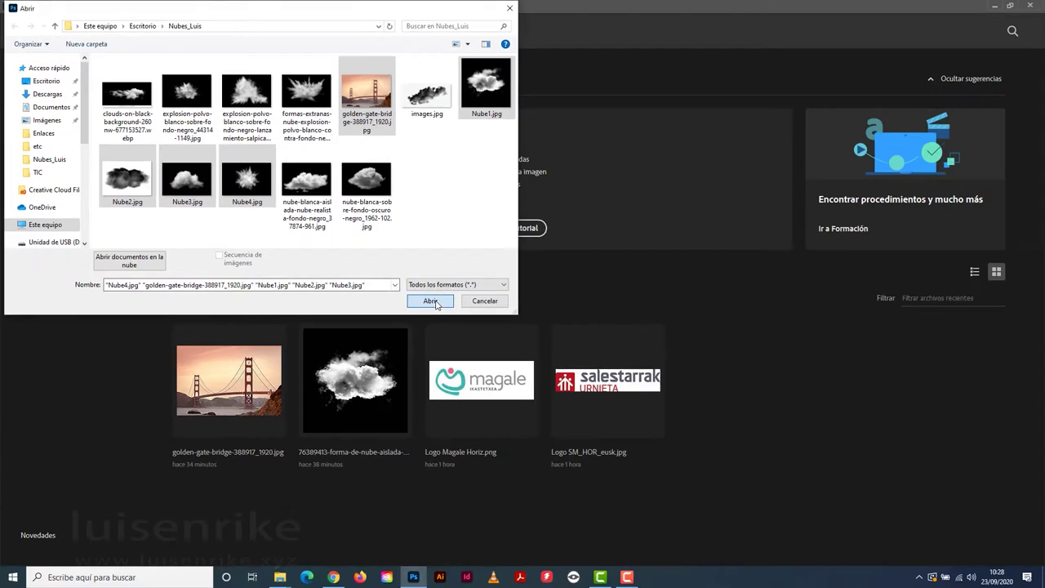
left_click(430, 301)
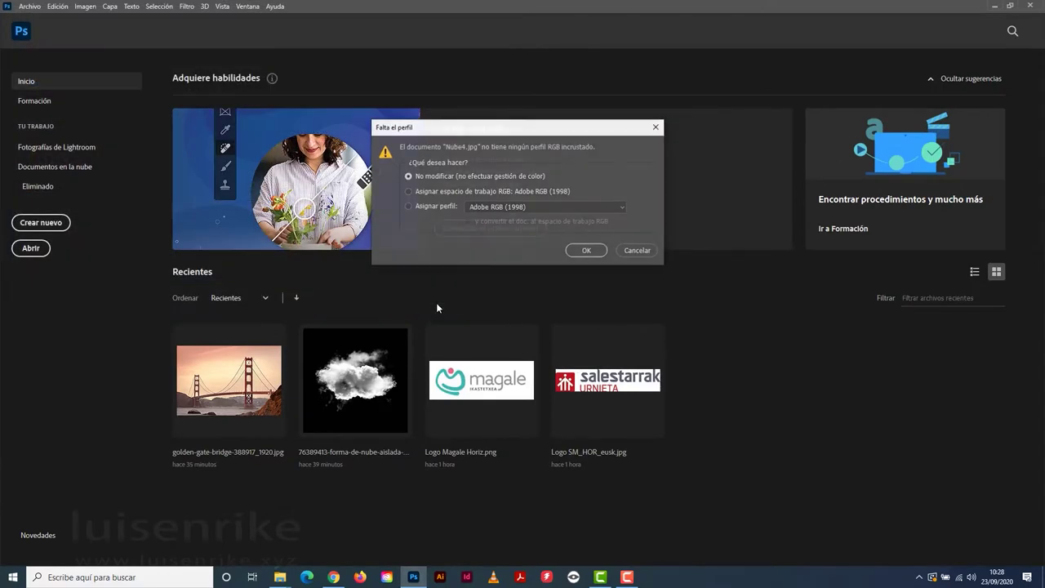
Accept each missing-profile prompt with 'No modificar' so all five images open unchanged
left_click(587, 250)
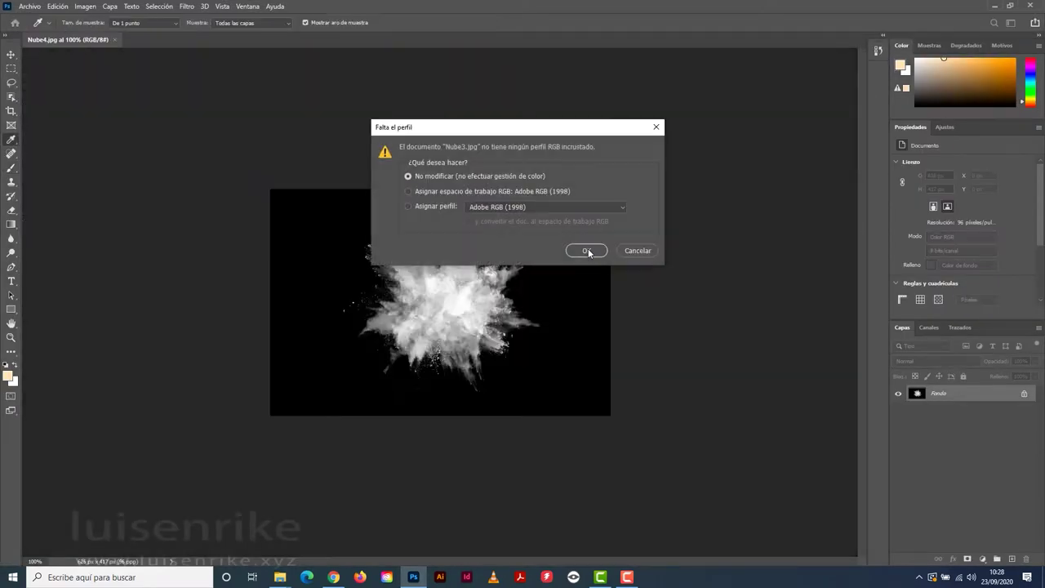
left_click(586, 249)
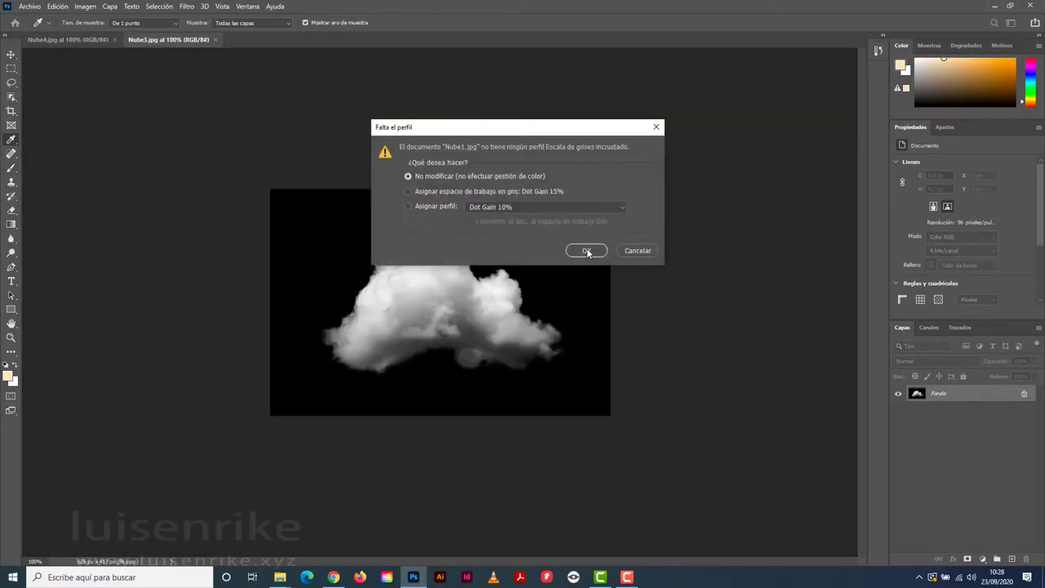
left_click(586, 249)
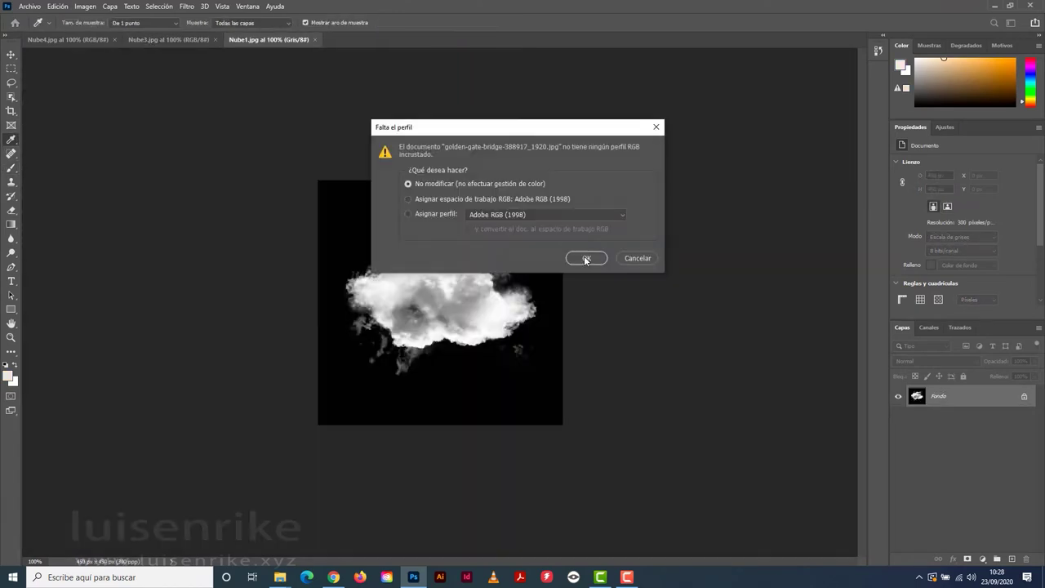
left_click(584, 255)
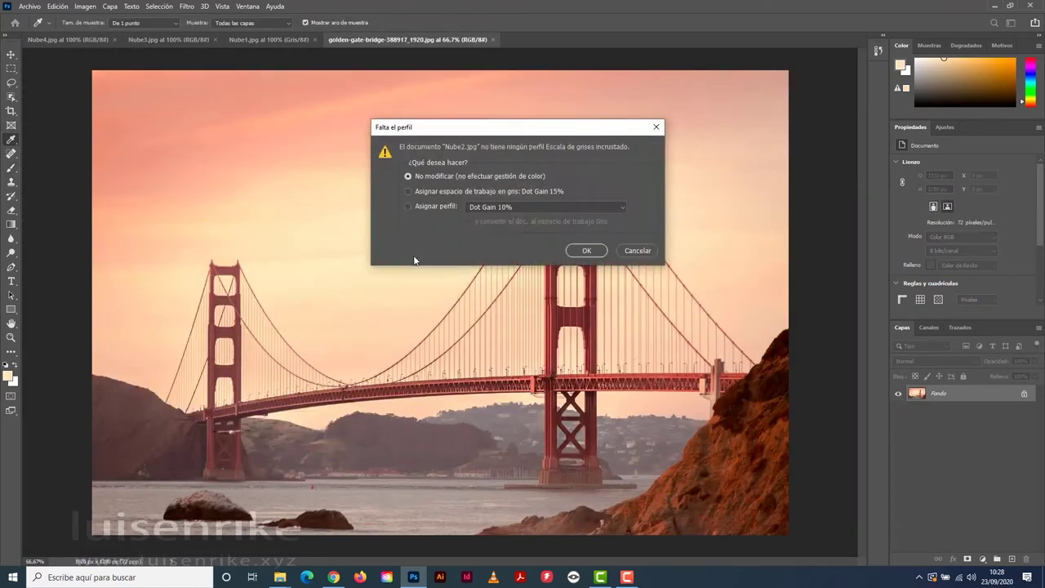
left_click(587, 250)
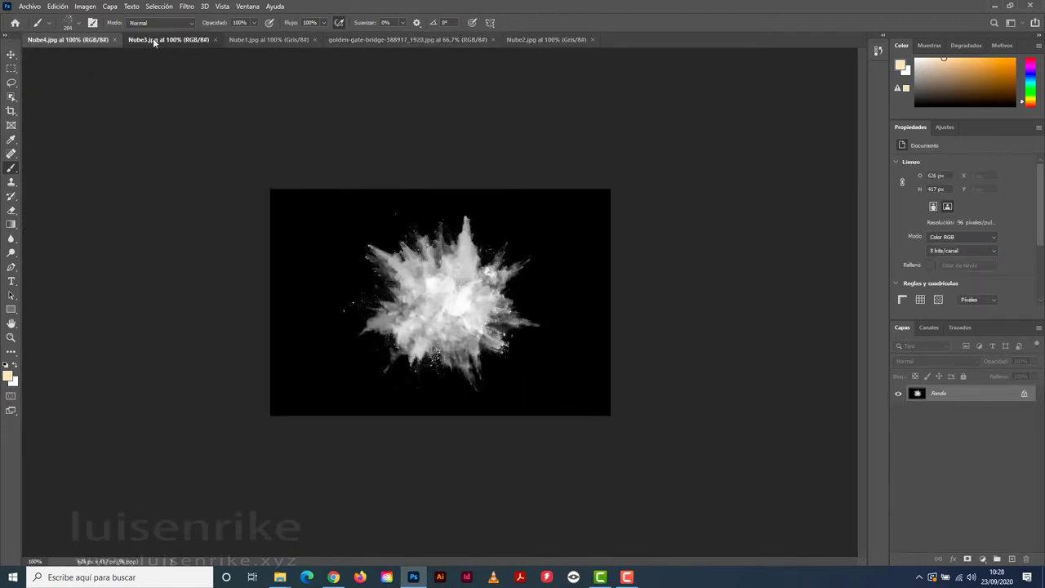
Reorder the document tabs so Nube2 sits between Nube3 and Nube1
left_click(153, 37)
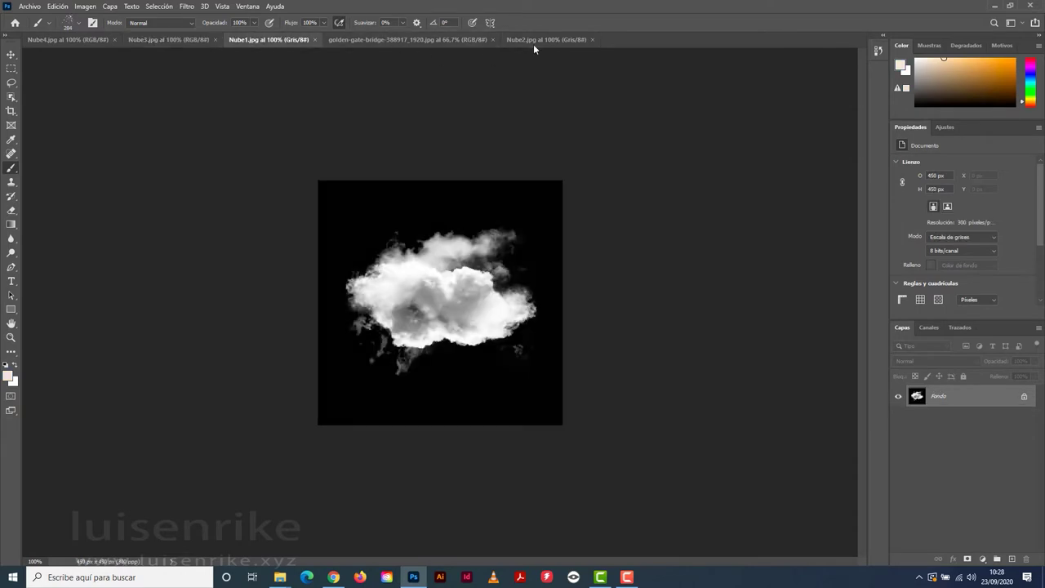
left_click(539, 40)
left_click_drag(540, 41, 184, 42)
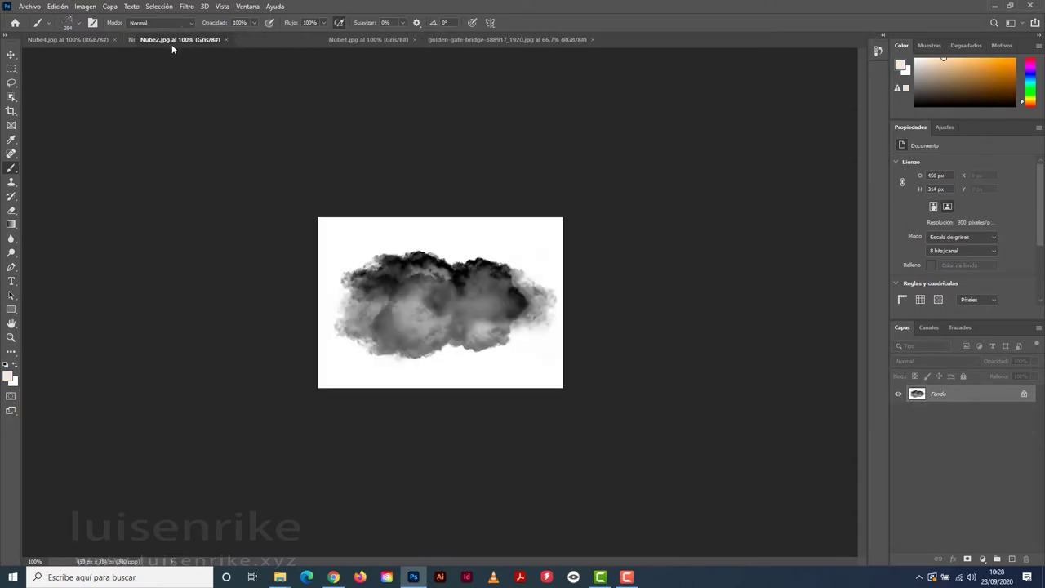
left_click_drag(183, 42, 238, 41)
left_click(351, 41)
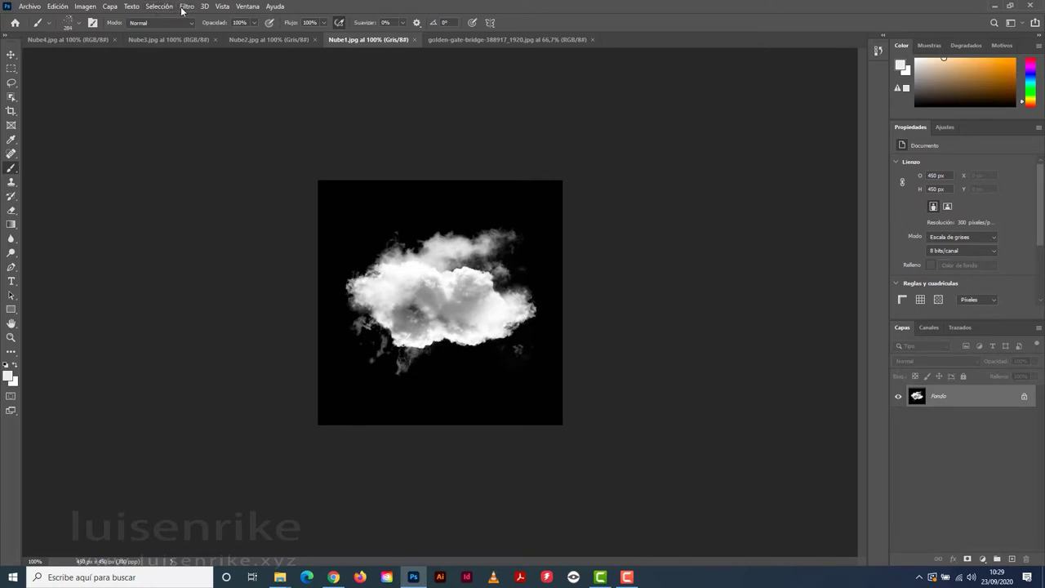
Invert Nube1, Nube3 and Nube4 with Ctrl+I so each cloud turns dark on white
left_click(85, 6)
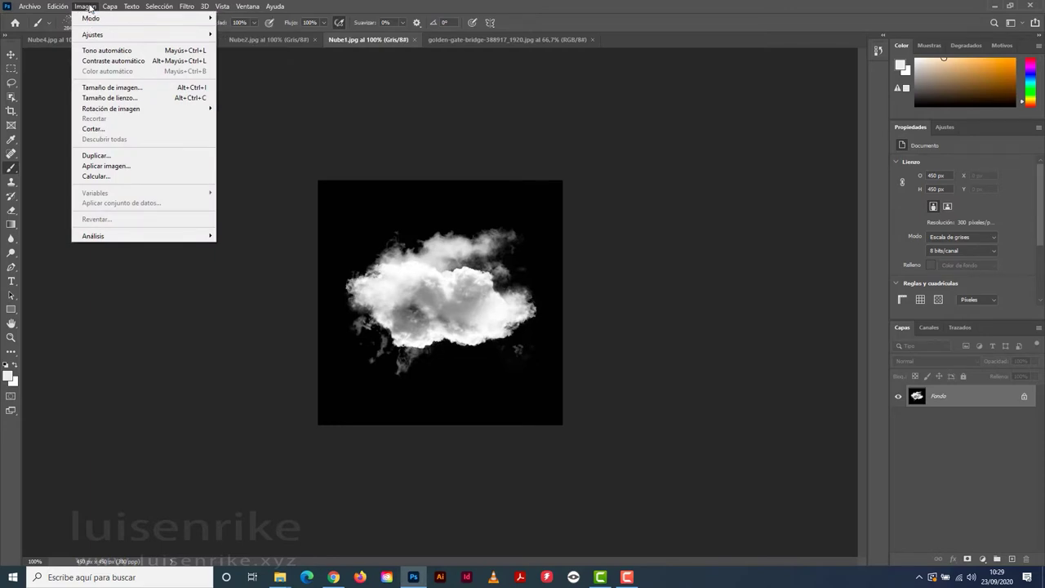
left_click(90, 8)
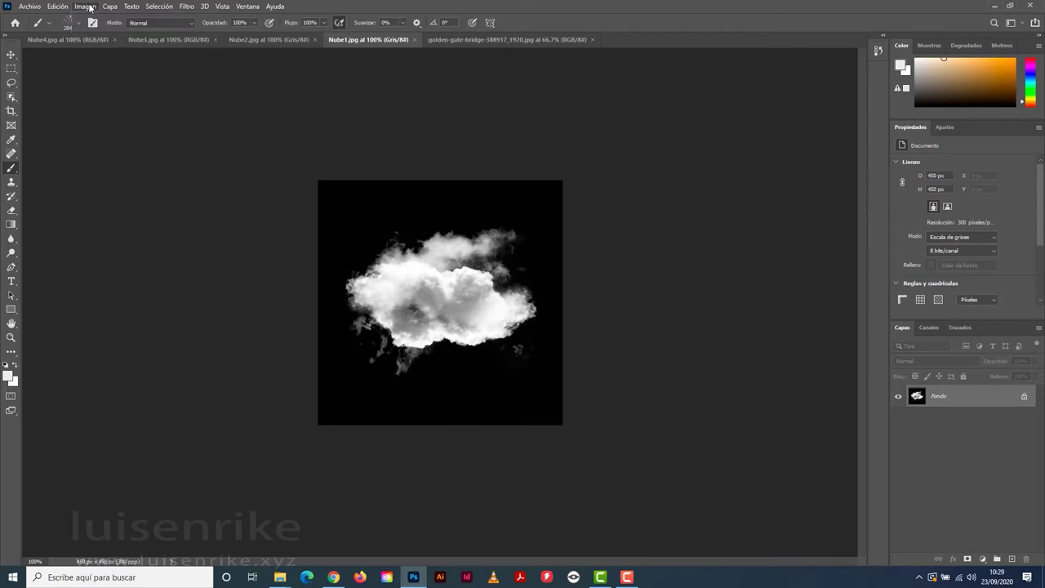
key("ctrl+i")
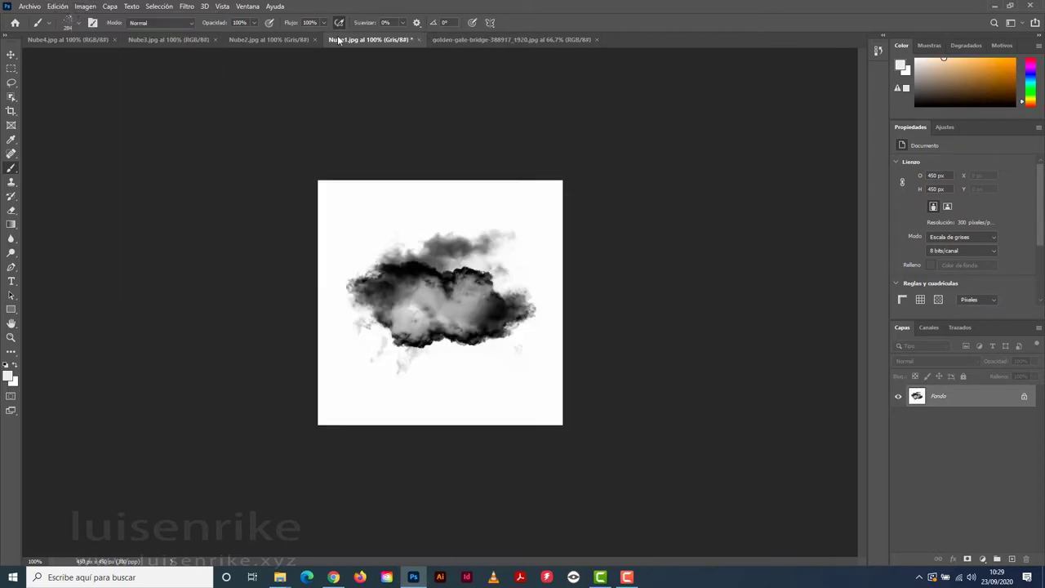
left_click(278, 41)
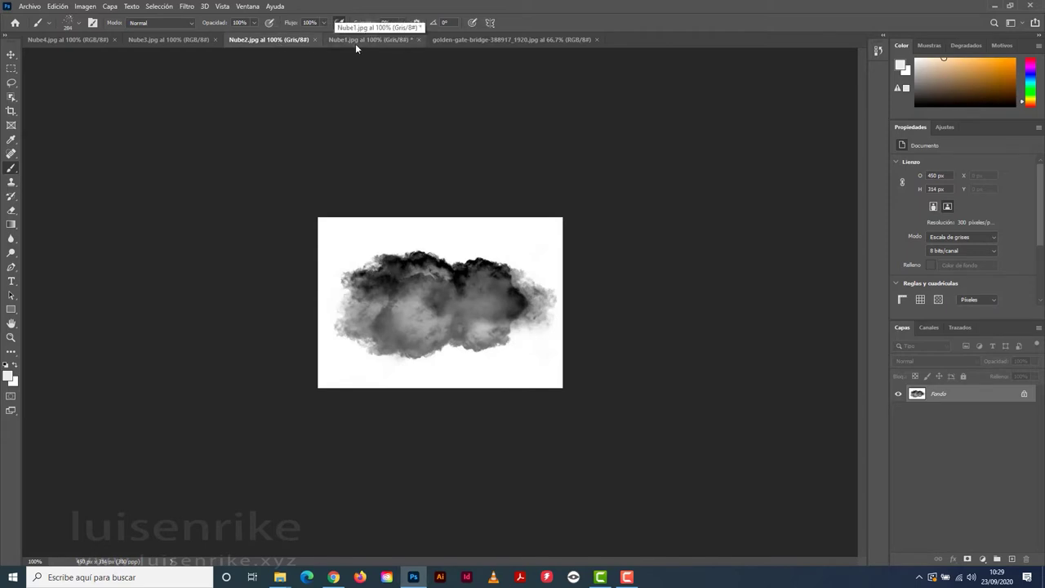
left_click(170, 39)
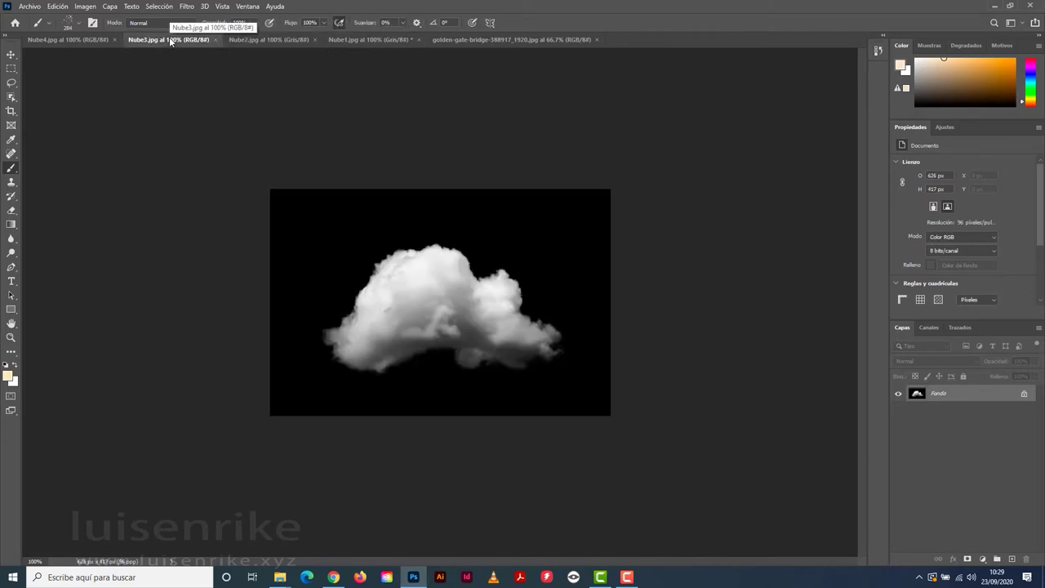
key("ctrl+i")
left_click(89, 40)
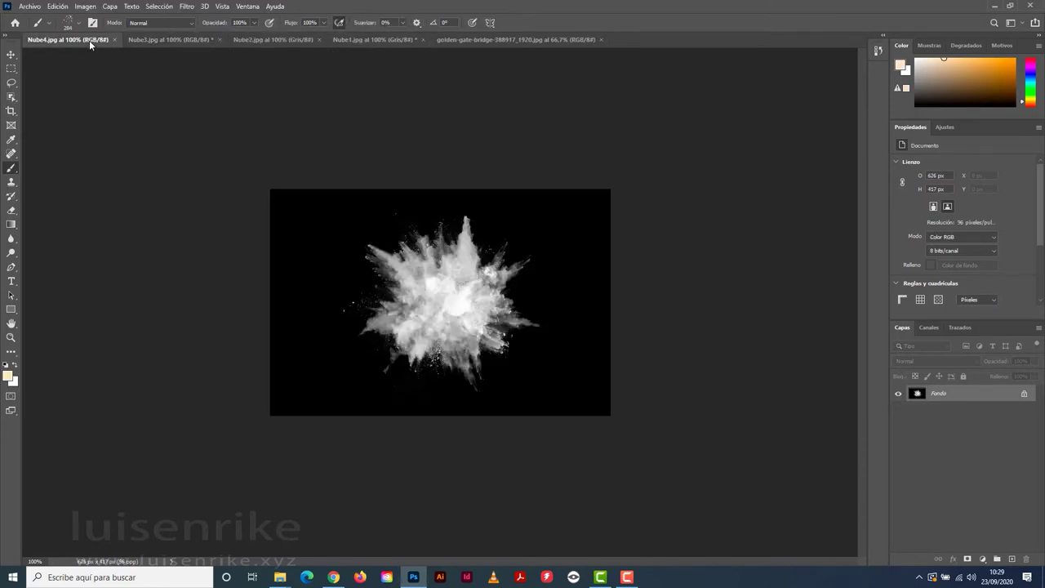
key("ctrl+i")
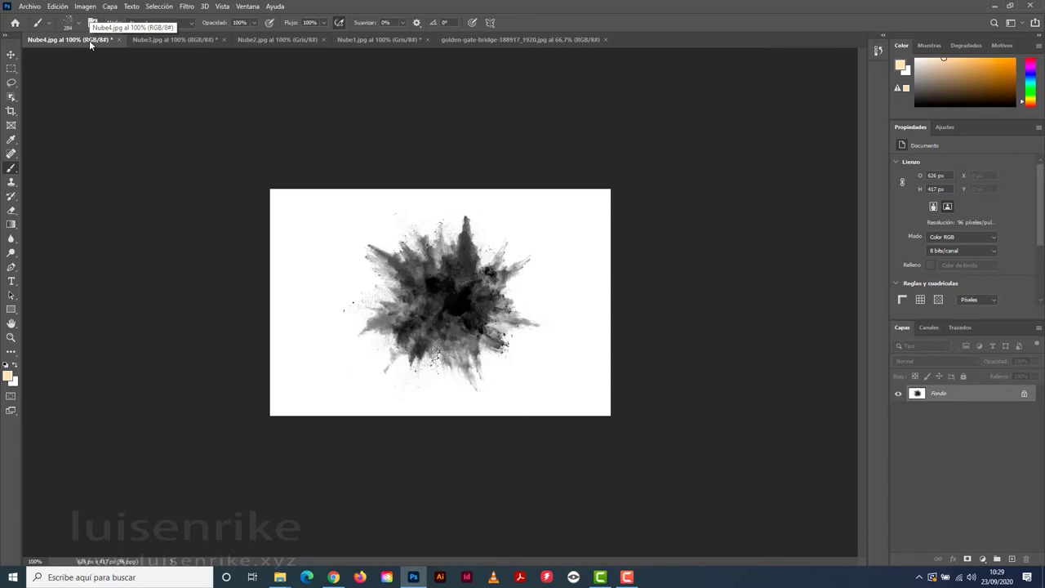
left_click(380, 40)
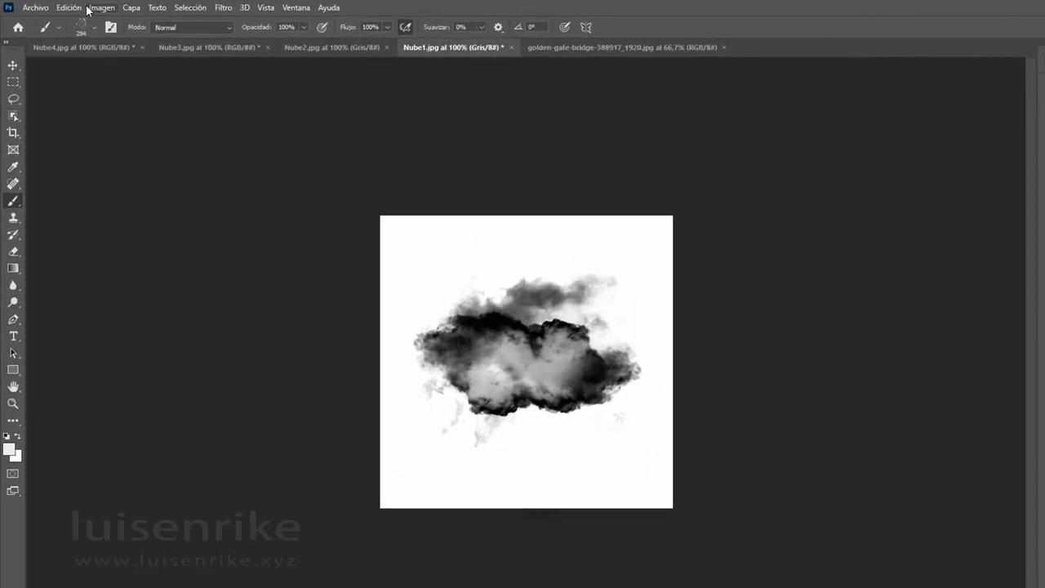
Define a 450 px brush named Nube1 from the image, then close Nube1.jpg
left_click(58, 7)
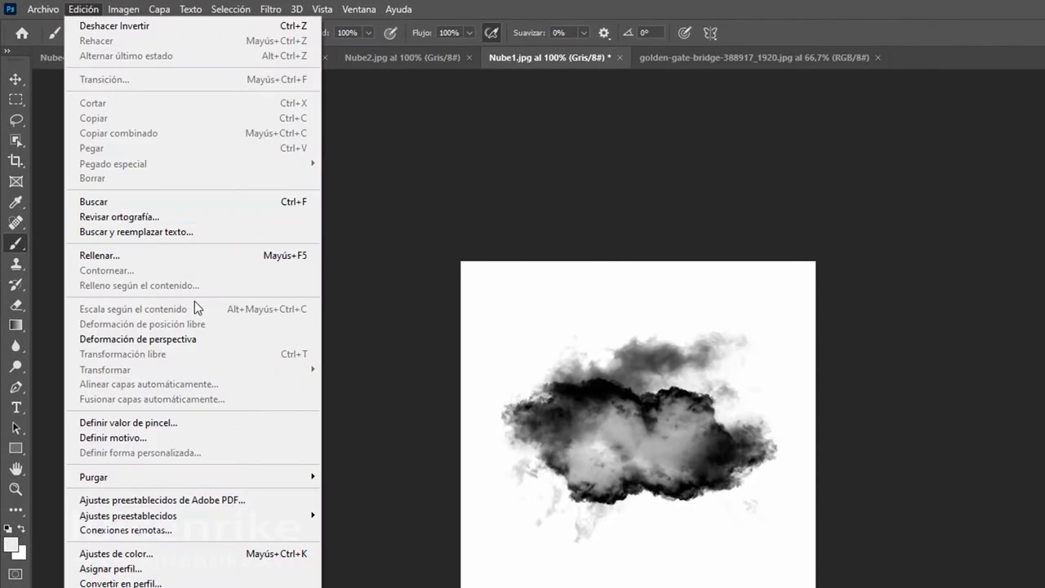
left_click(203, 424)
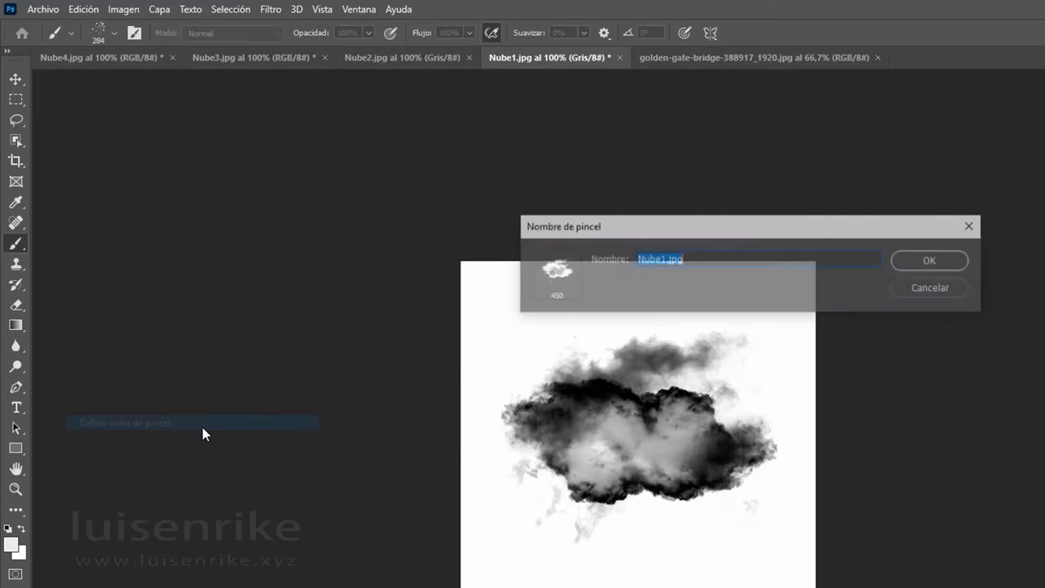
left_click(674, 263)
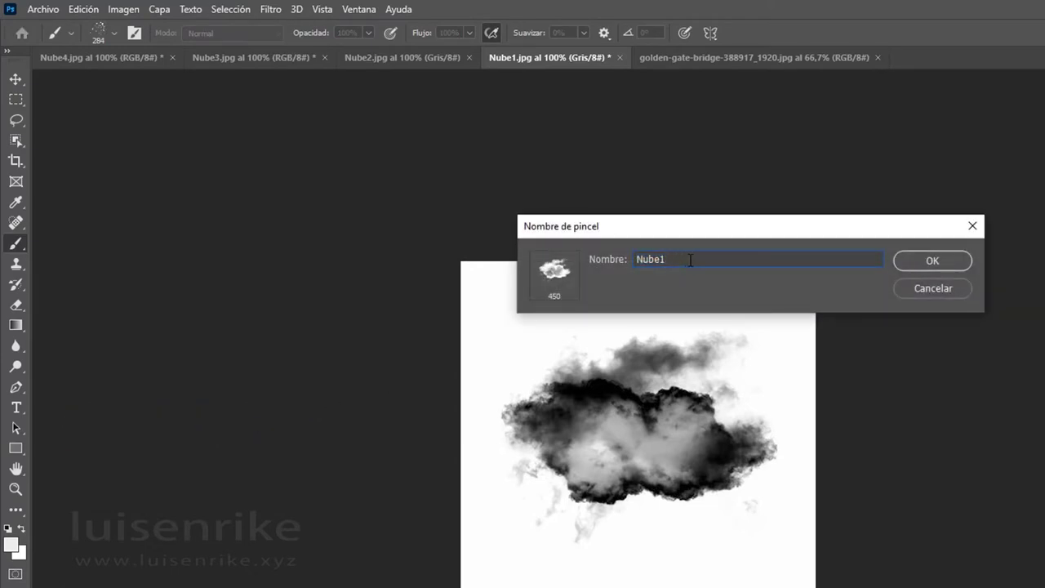
left_click(907, 258)
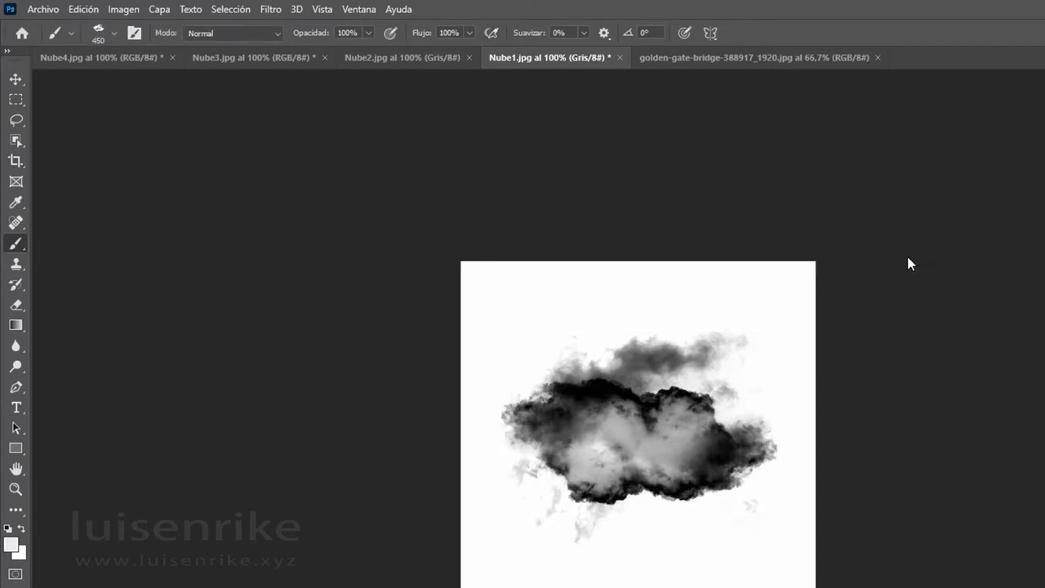
left_click(619, 57)
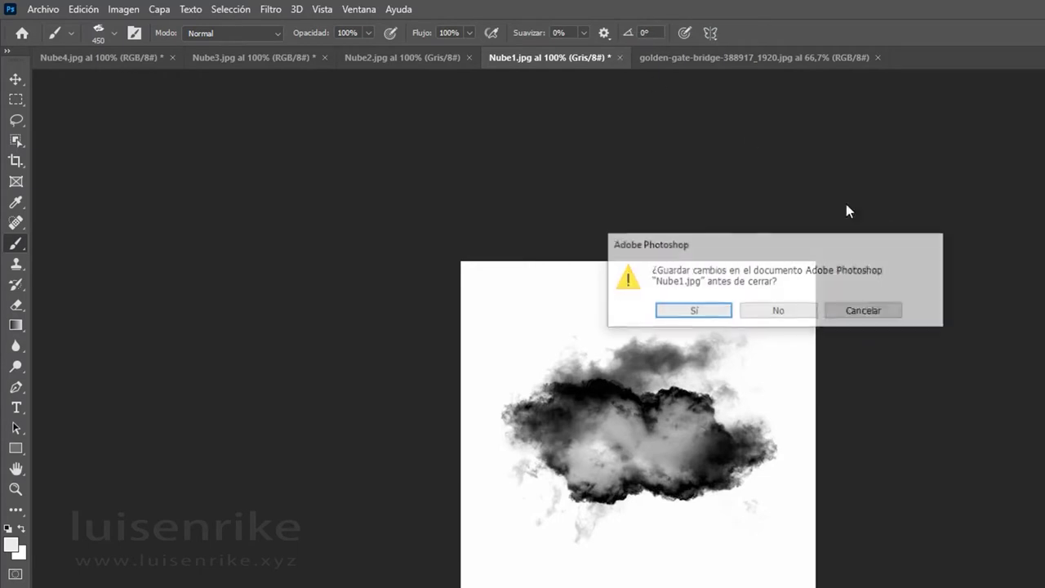
Discard Nube1's changes, define a Nube2 brush from its image, and close Nube2
left_click(776, 311)
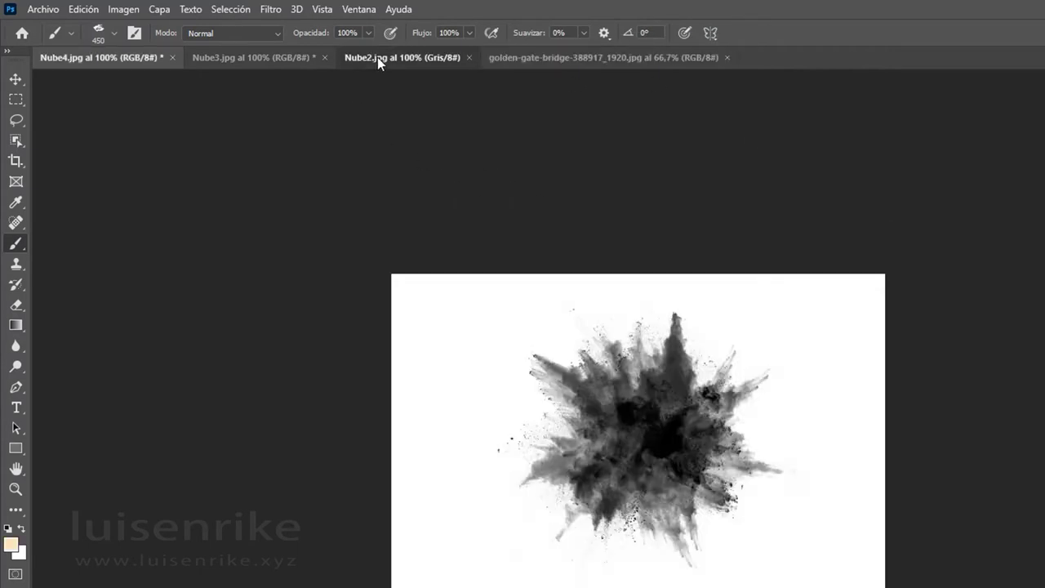
left_click(377, 57)
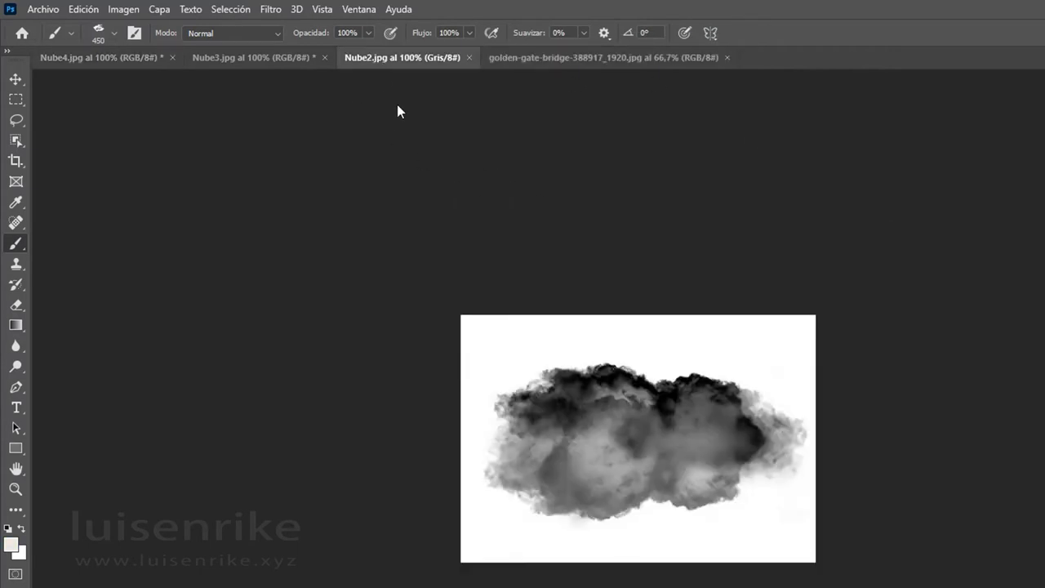
left_click(91, 10)
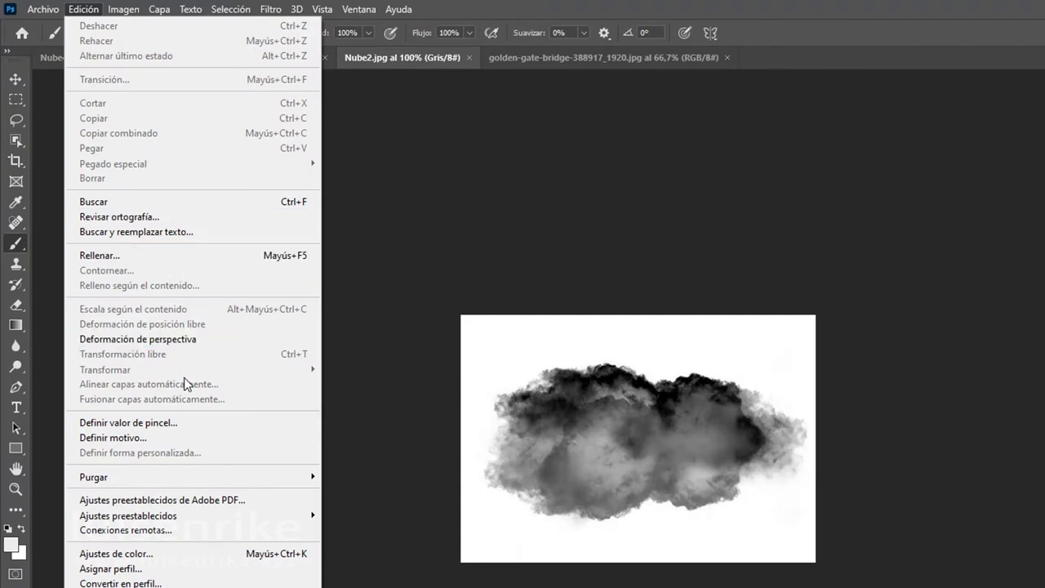
left_click(190, 427)
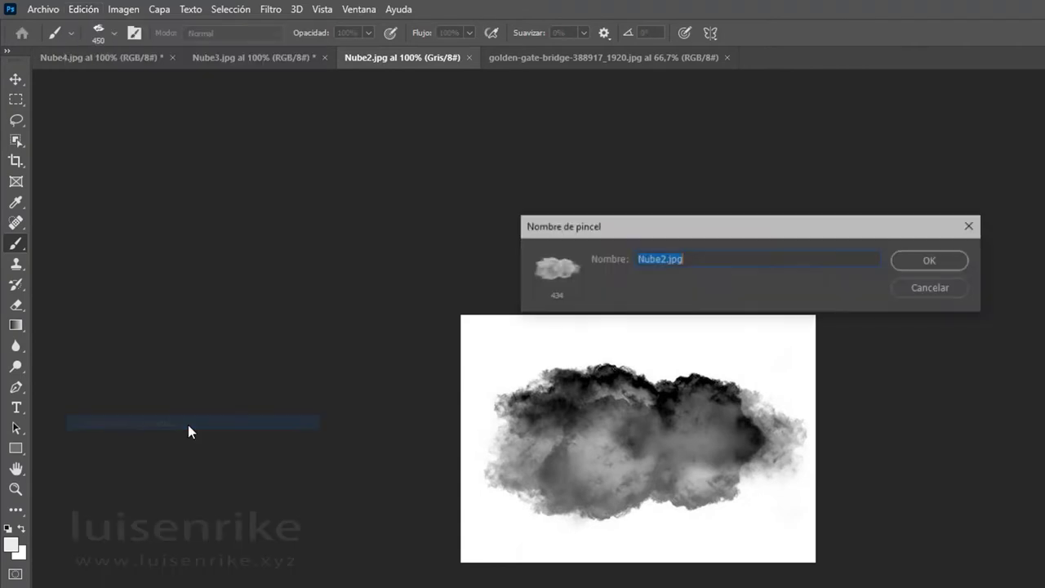
left_click(679, 262)
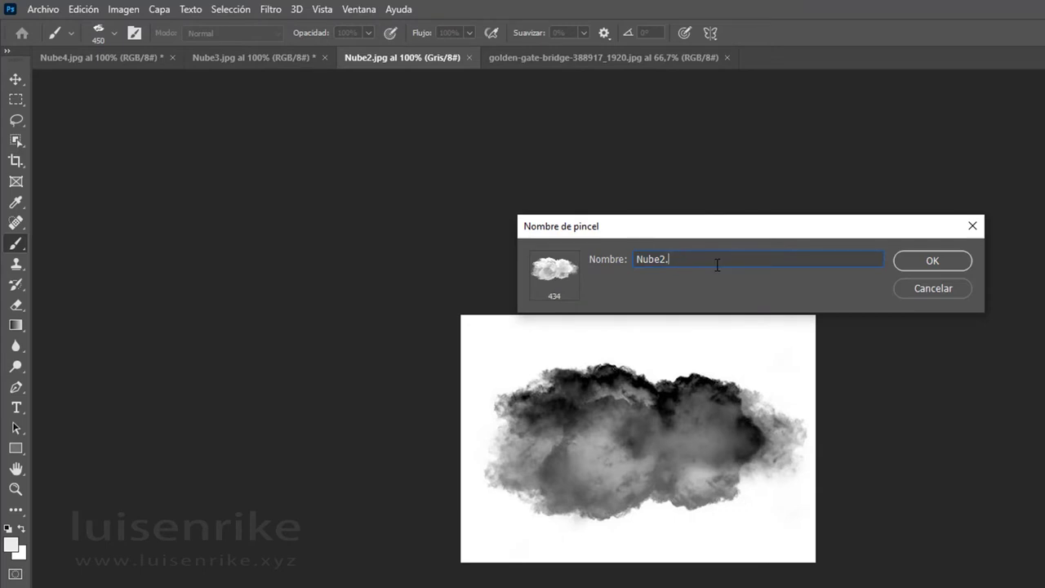
key("Return")
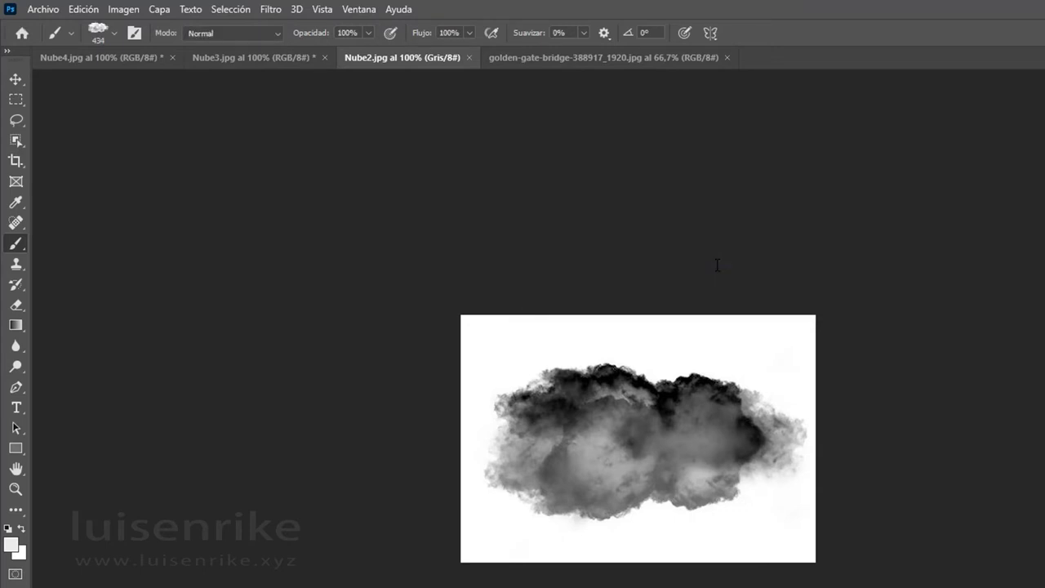
left_click(471, 62)
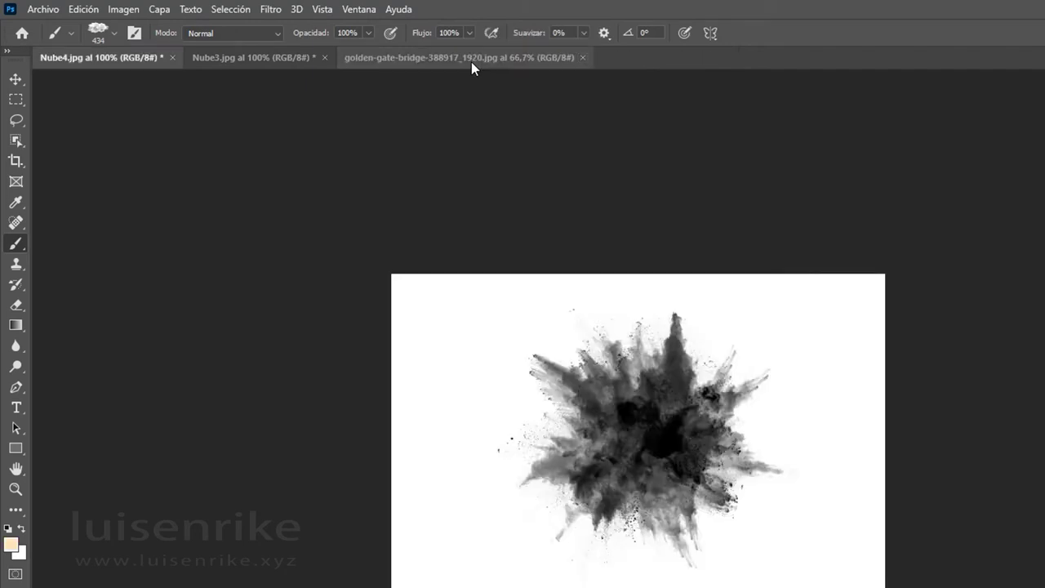
Define a Nube3 brush with .jpg removed from its name, and close Nube3 without saving
left_click(225, 59)
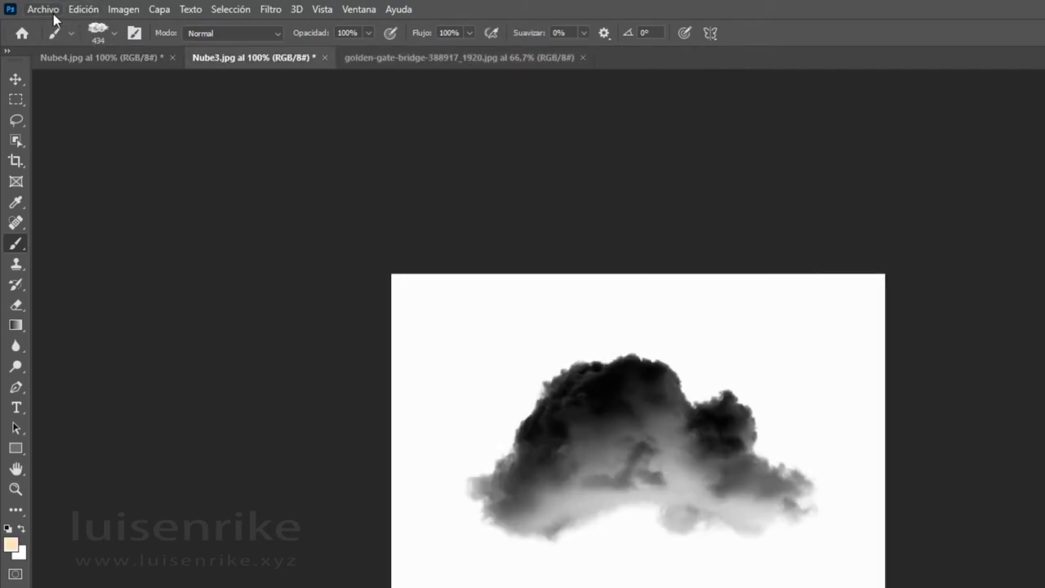
left_click(83, 9)
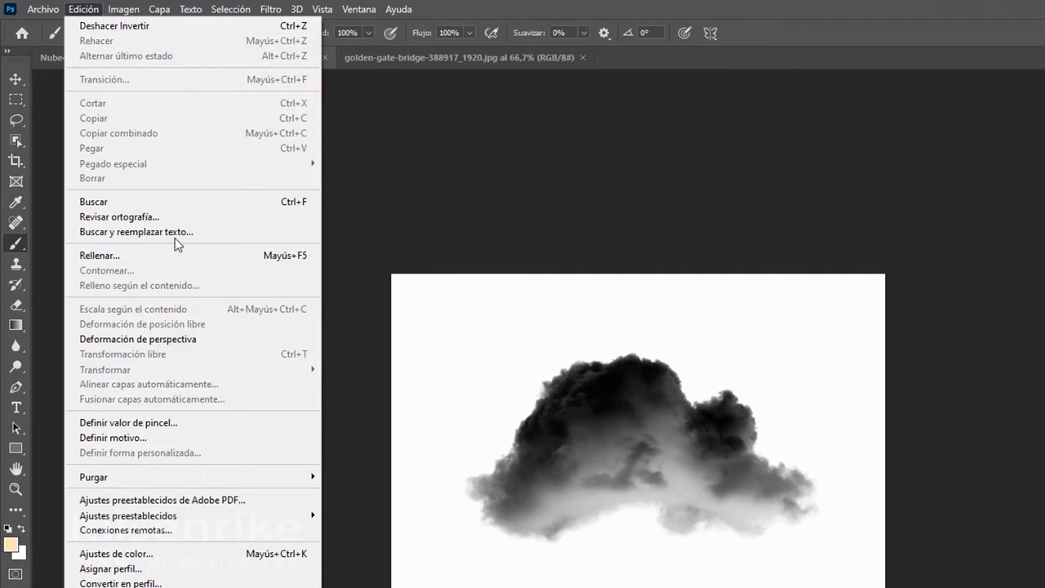
left_click(185, 424)
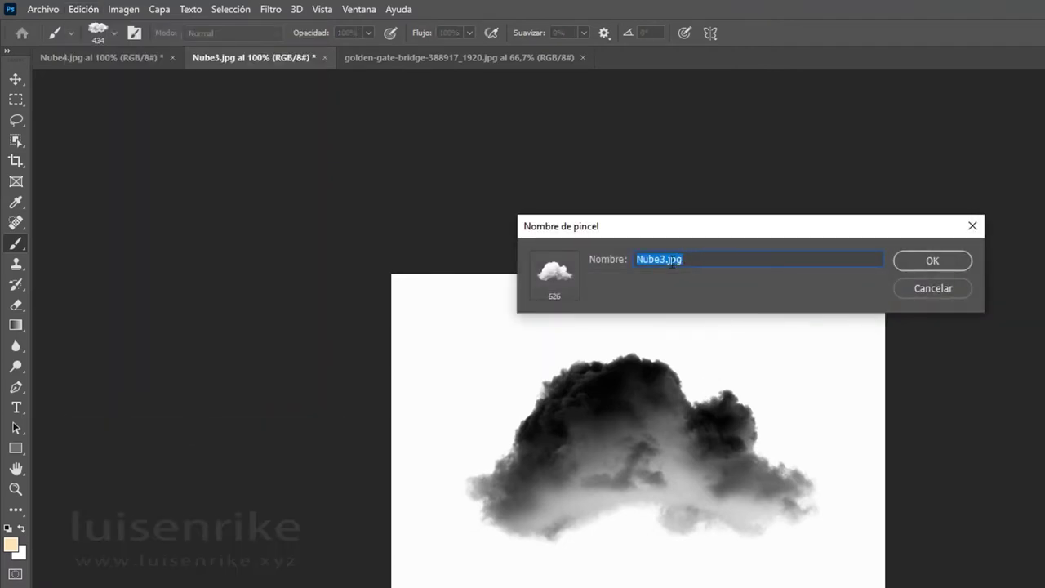
left_click_drag(665, 262, 741, 268)
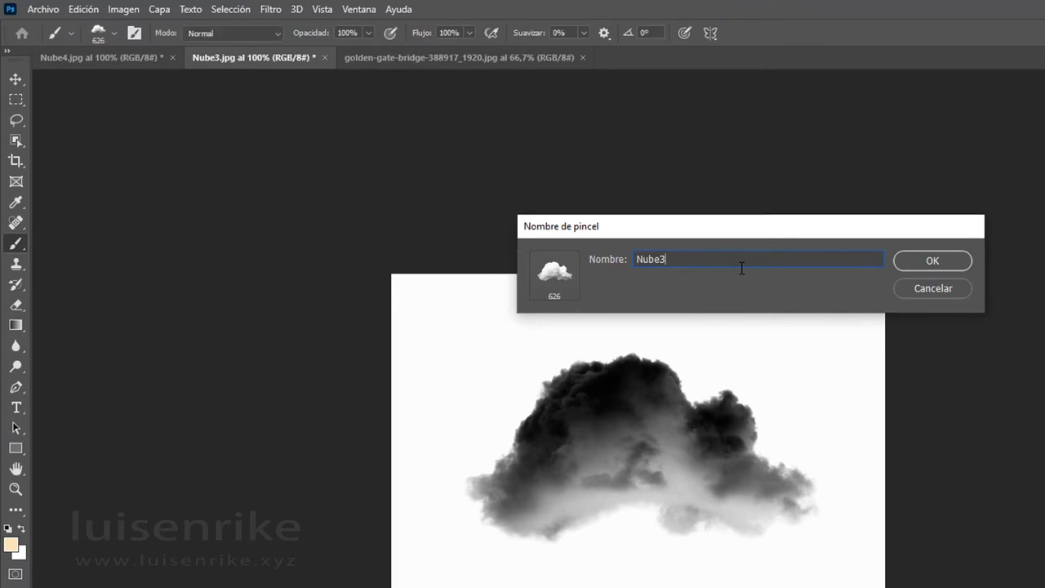
key("Return")
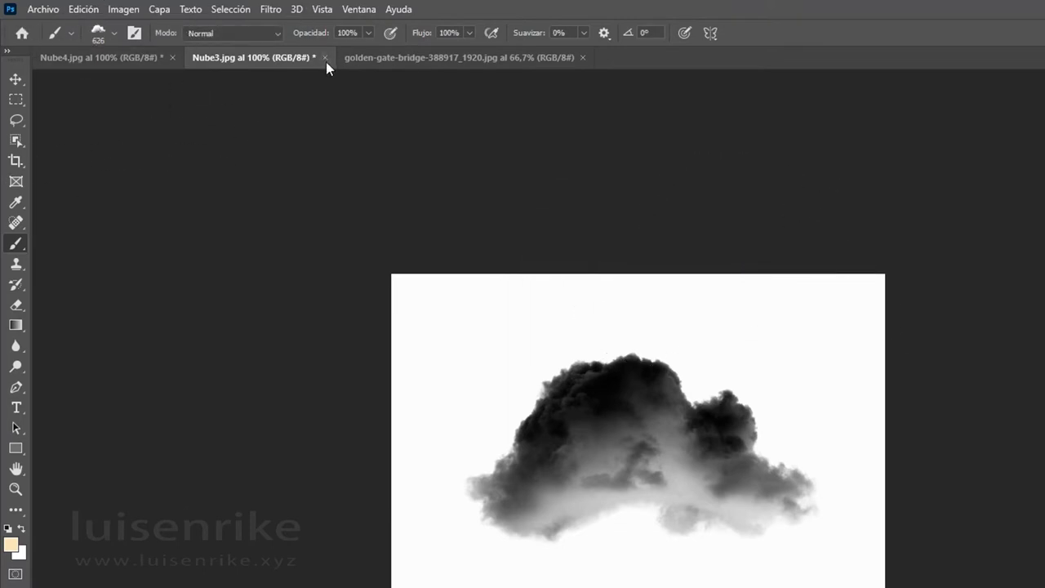
left_click(326, 62)
left_click(796, 317)
Define a 413 px Nube4 brush from the explosion image
left_click(84, 9)
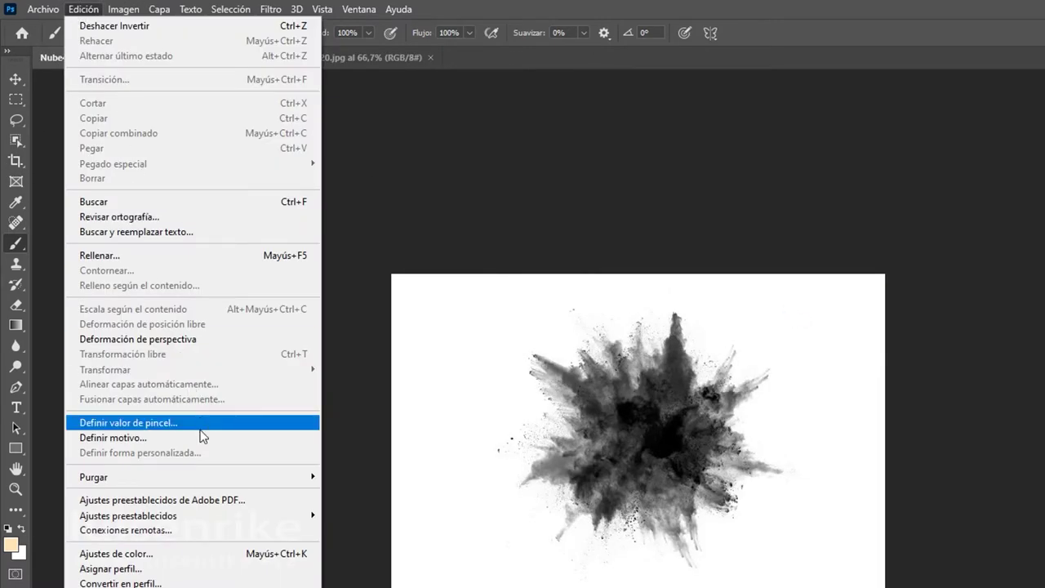
left_click(180, 424)
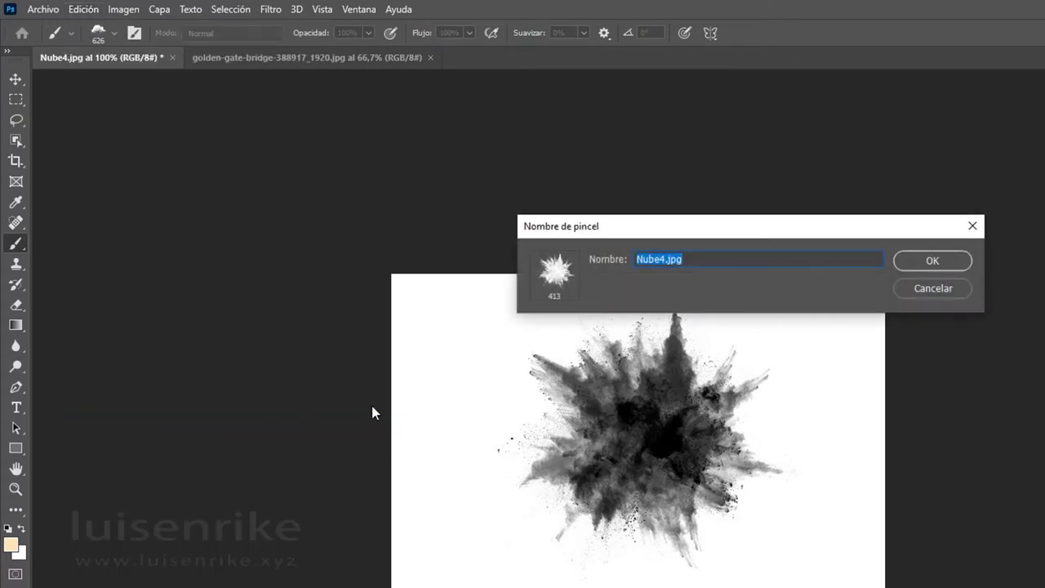
key("End")
key("Return")
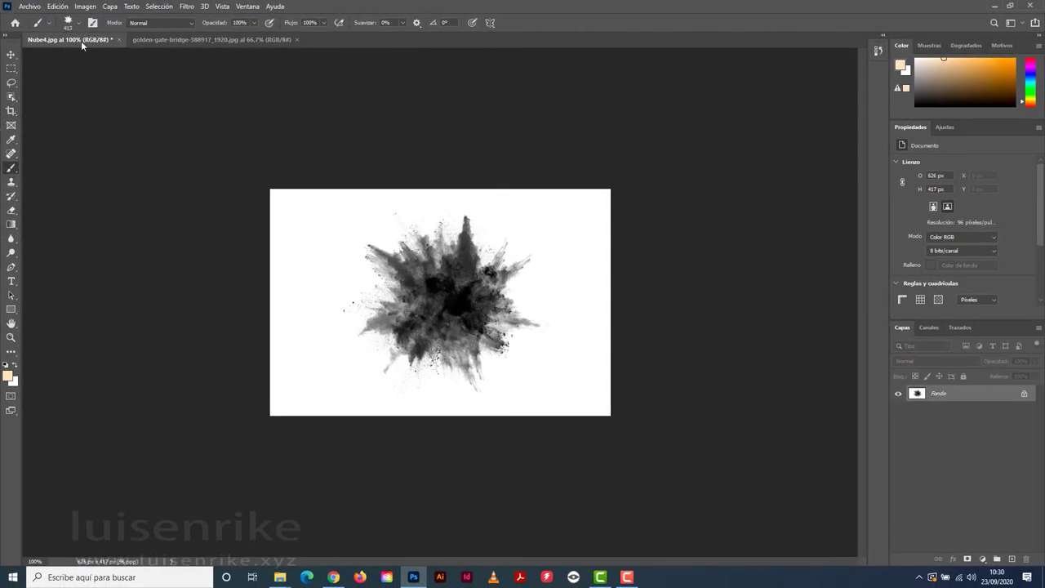
Select brushes Nube1–Nube4 in the preset picker and group them as 'Nubes'
left_click(77, 24)
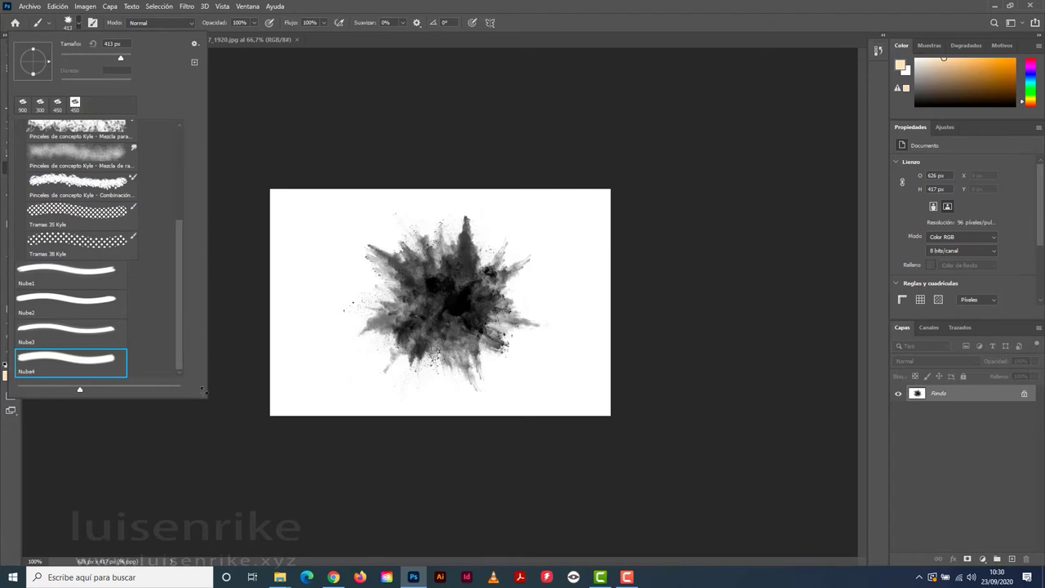
left_click_drag(204, 393, 238, 464)
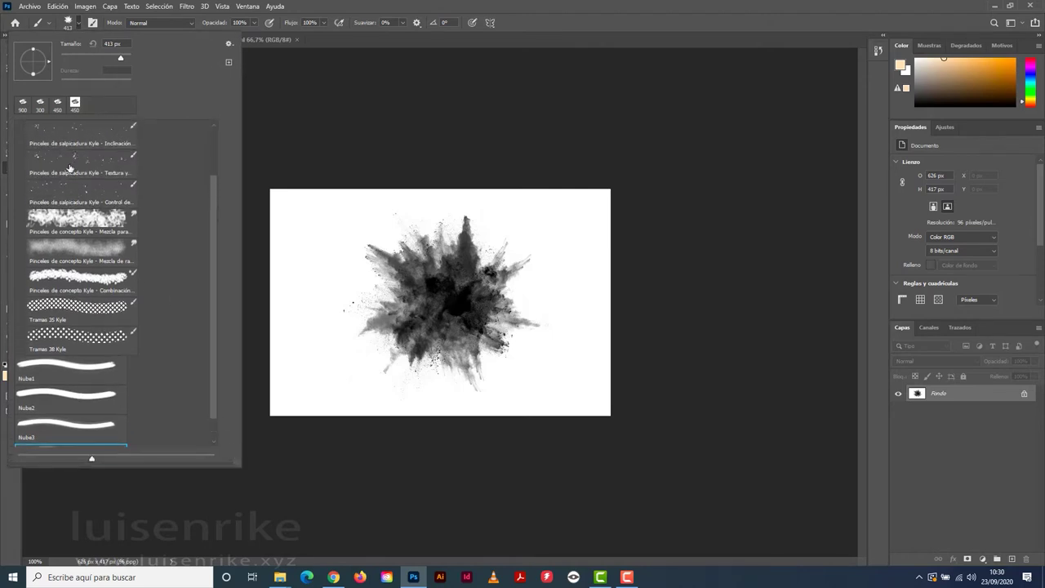
scroll(70, 168, "up", 2)
scroll(41, 186, "up", 1)
left_click(21, 176)
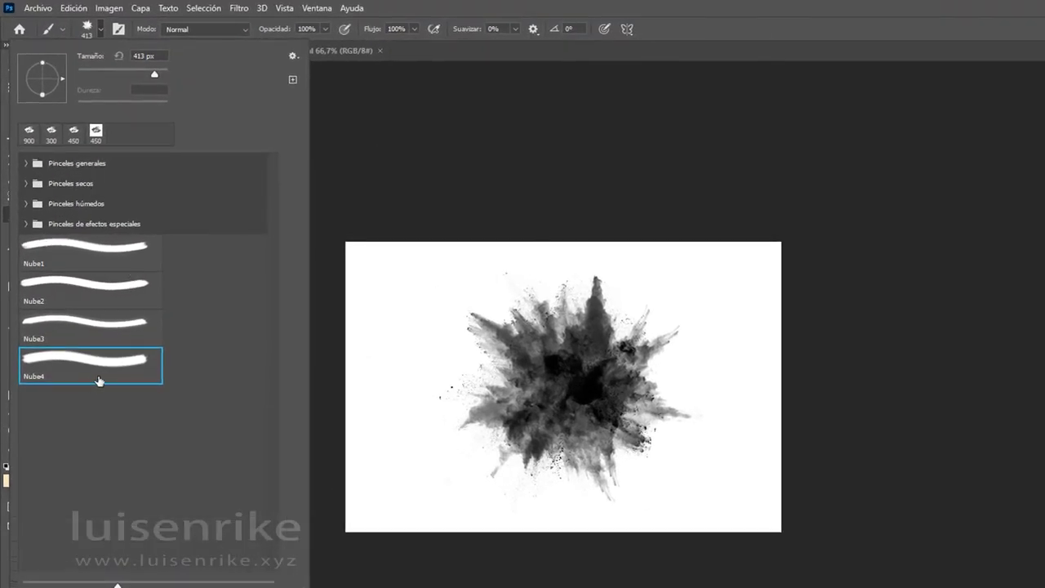
left_click(118, 256, "shift")
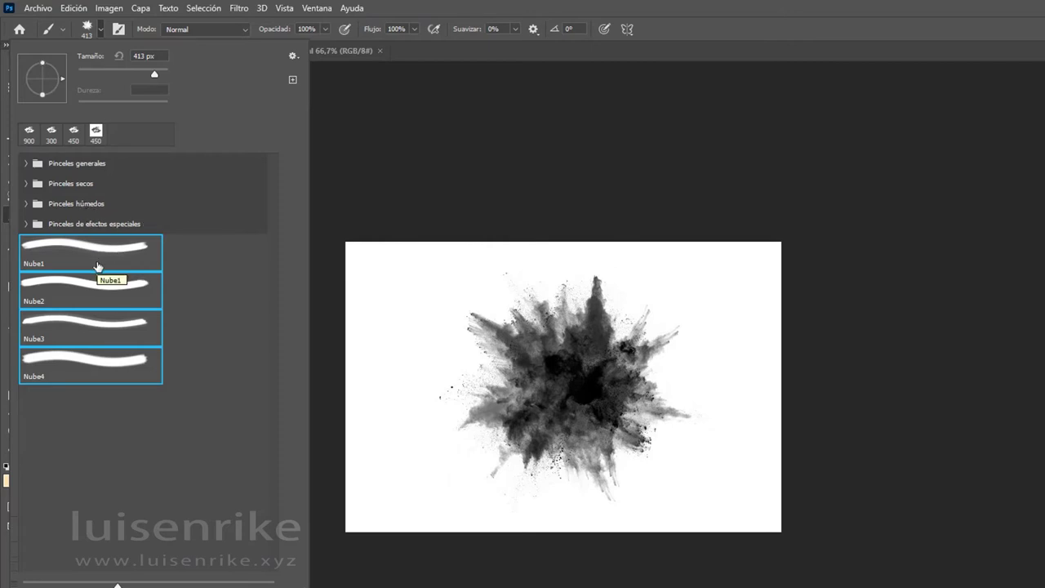
right_click(96, 266)
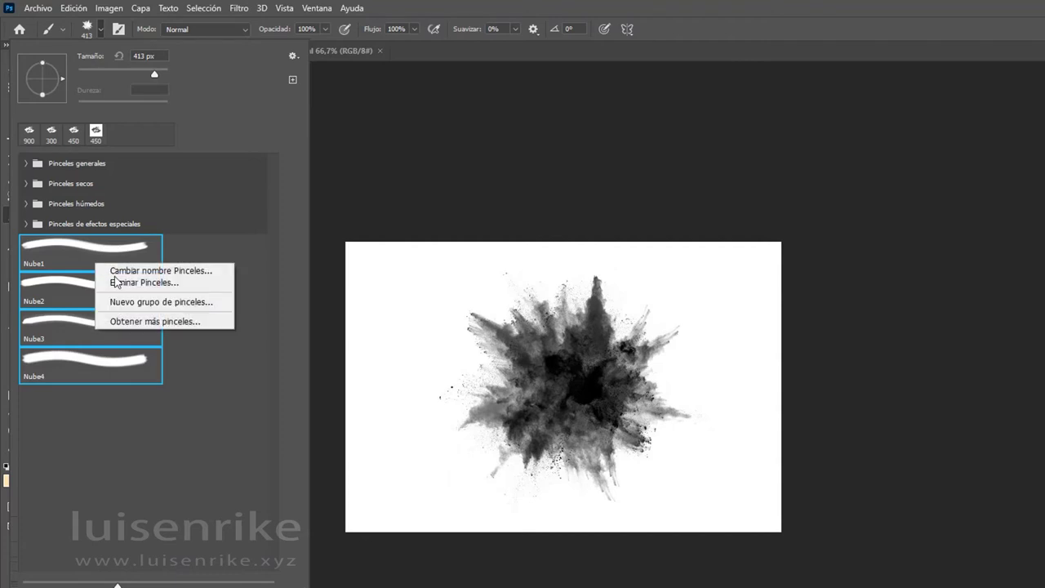
left_click(139, 303)
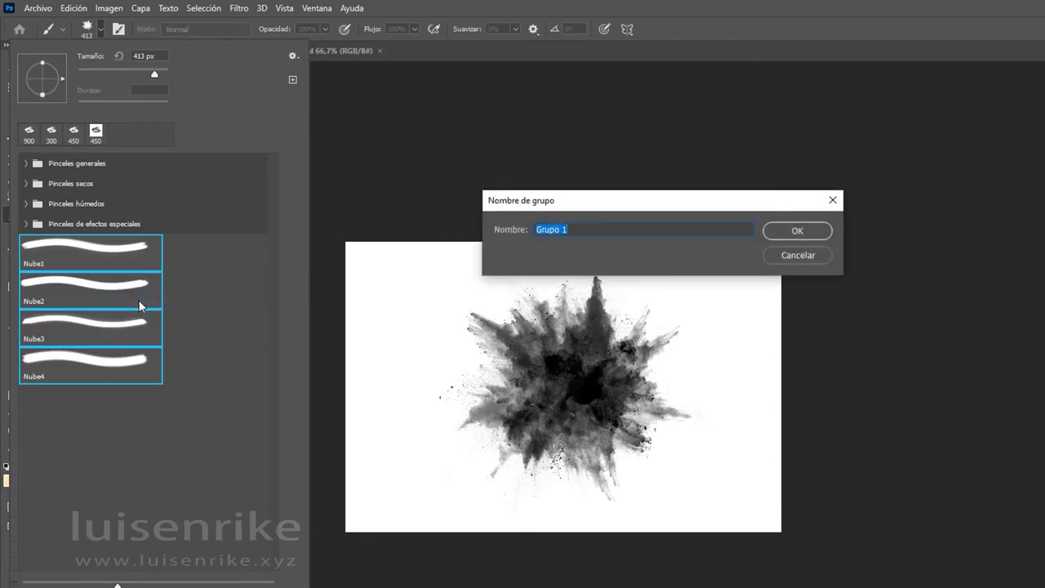
type("Nubes")
key("Return")
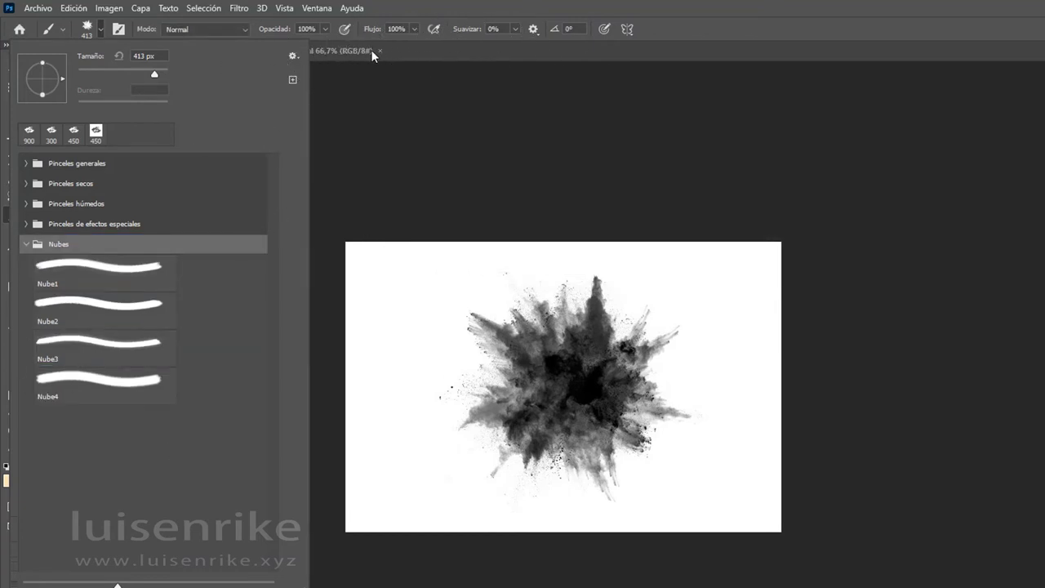
On the Golden Gate photo, add empty layer Capa 1 and sample the peach sky colour
left_click(342, 51)
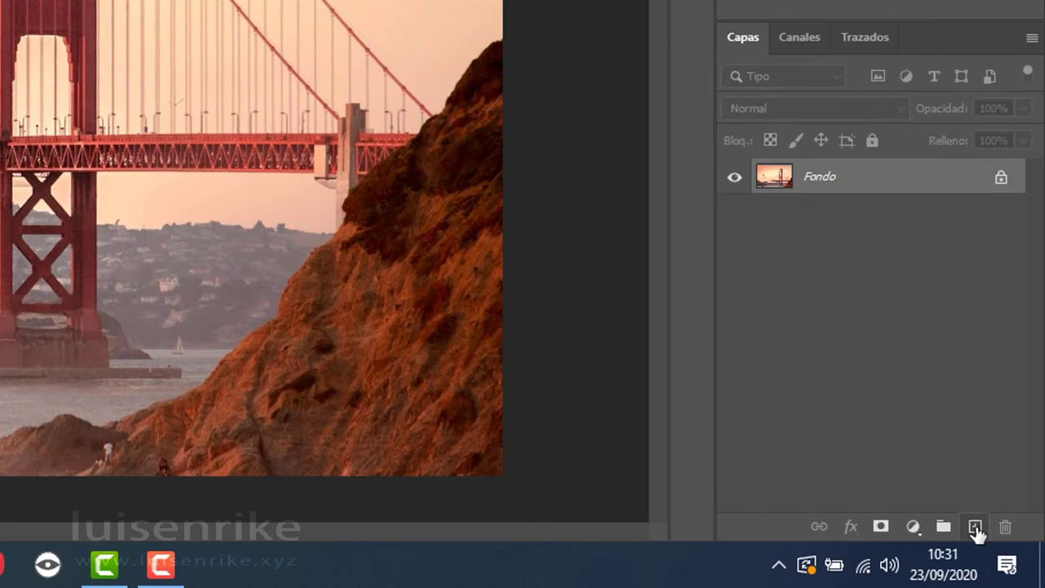
left_click(977, 528)
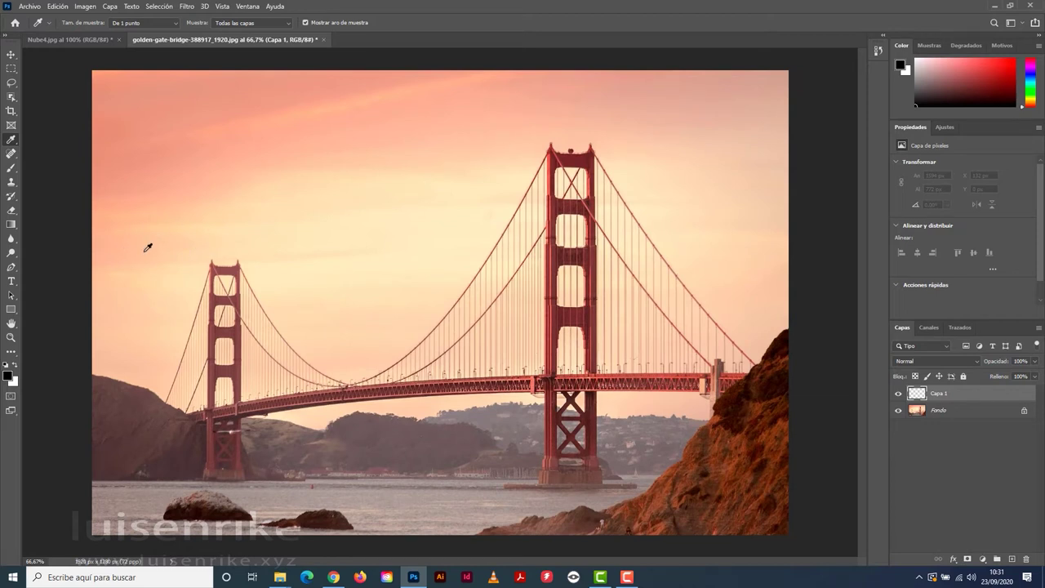
left_click(152, 244)
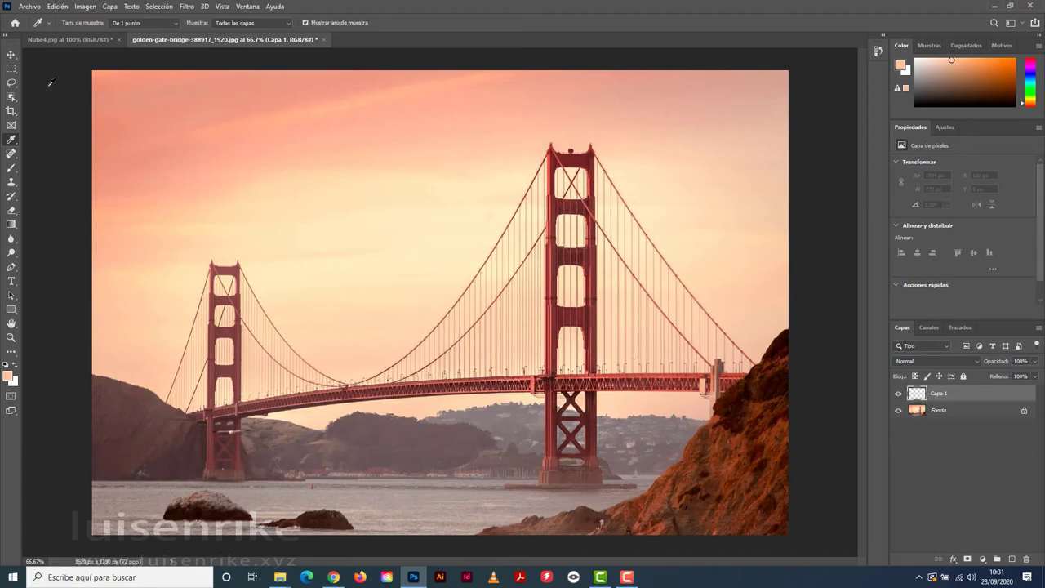
Select the Nube2 cloud brush from the Nubes group and size it to 800 px
left_click(10, 167)
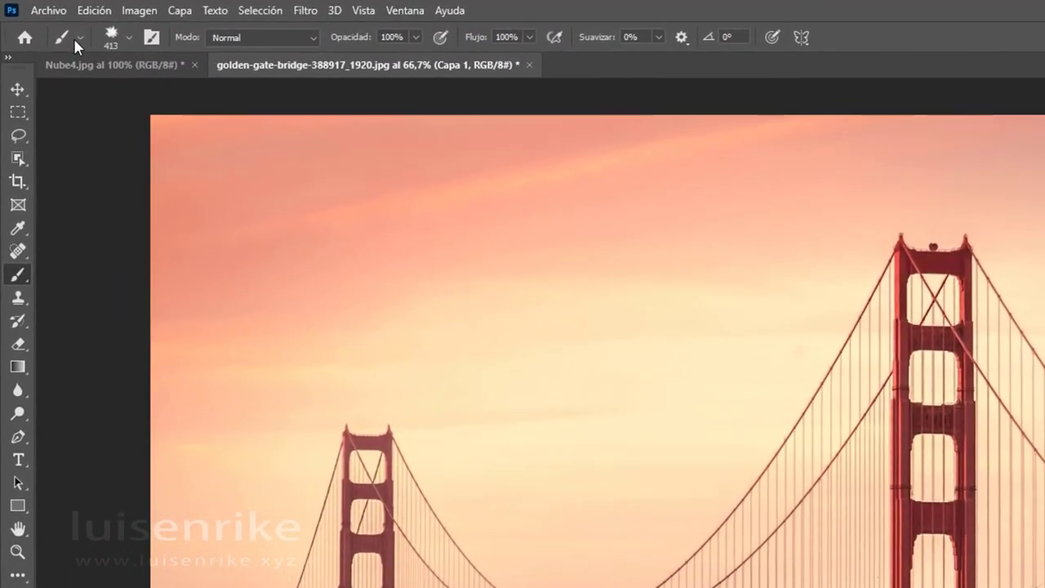
left_click(69, 33)
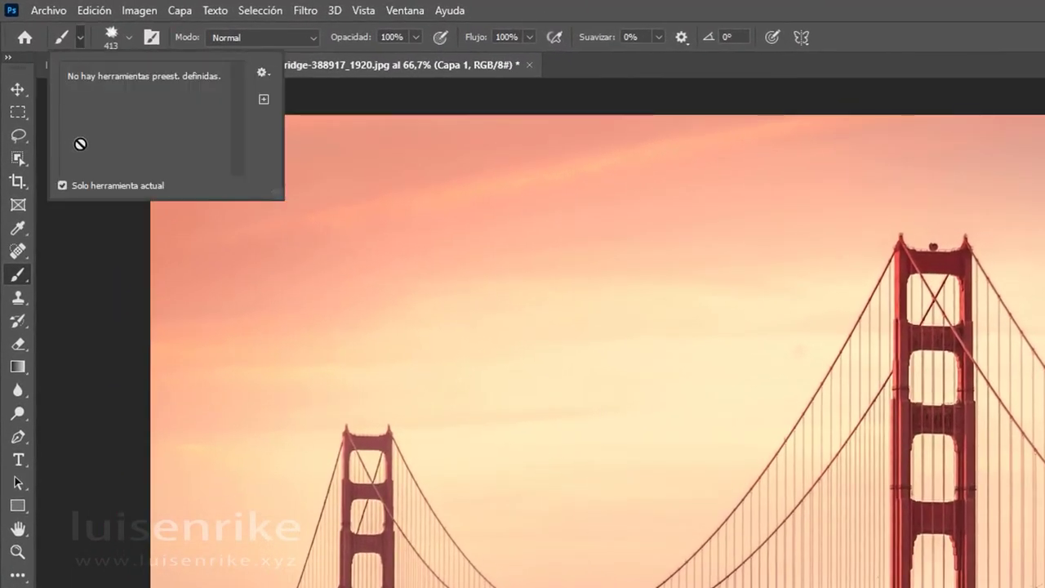
left_click(127, 37)
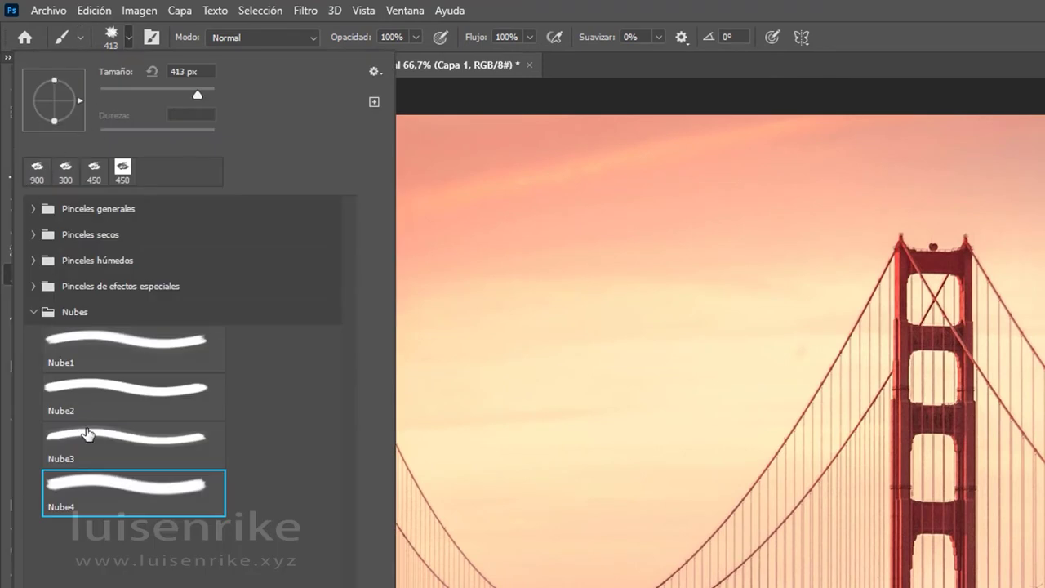
left_click(109, 351)
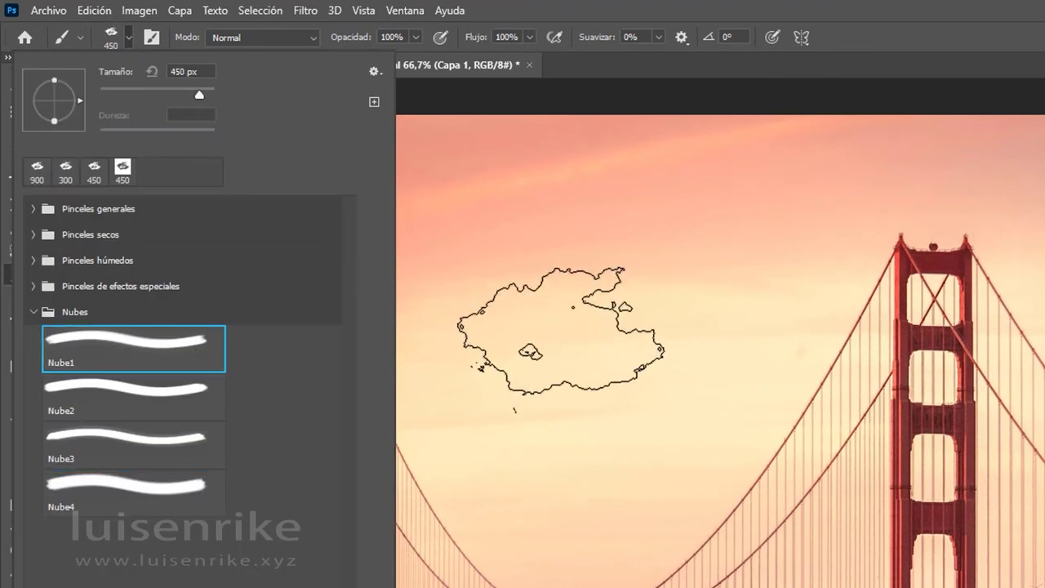
left_click(176, 400)
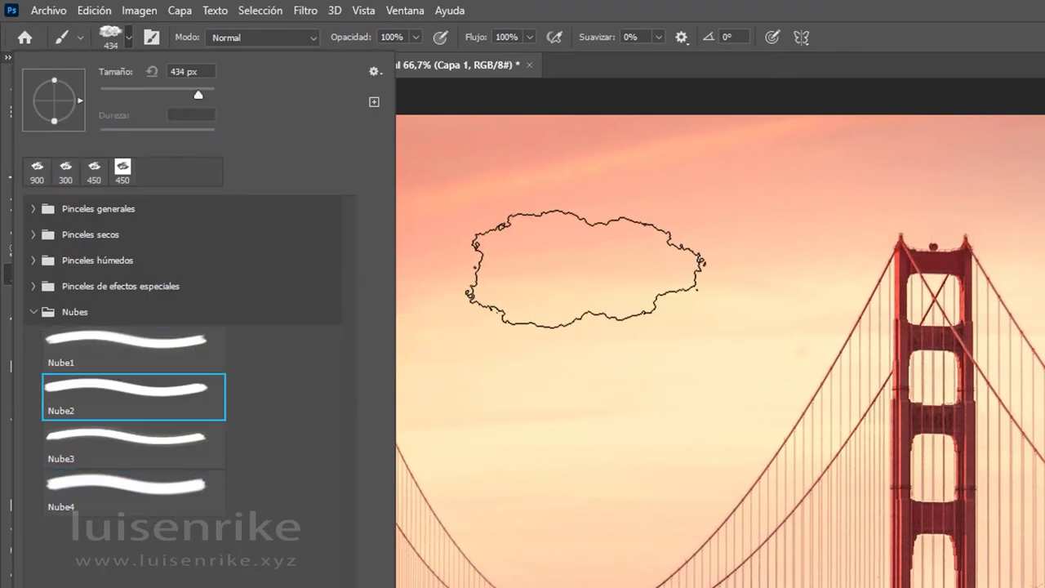
left_click(591, 265)
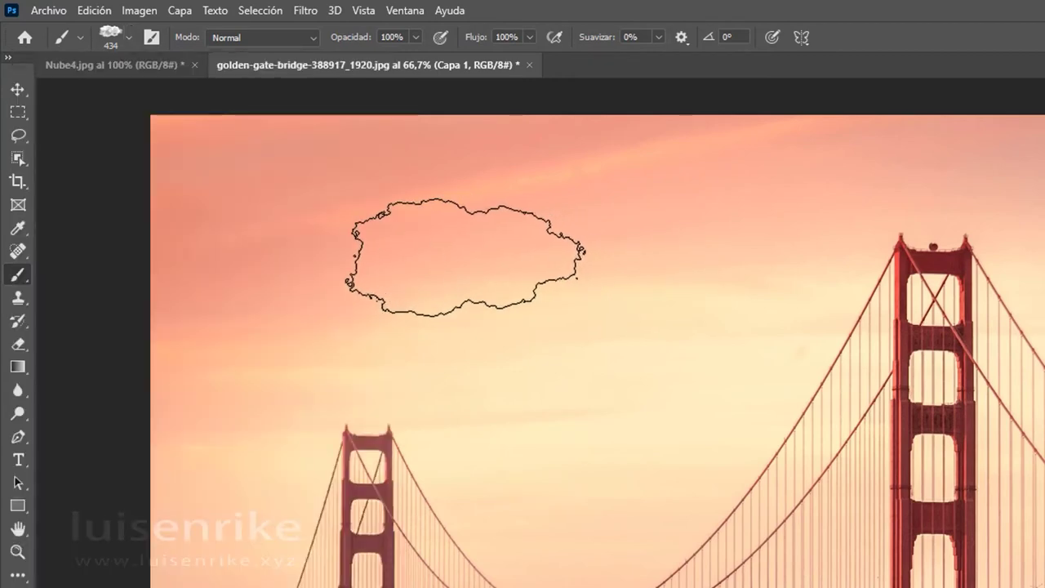
key("bracketright")
key("bracketright")
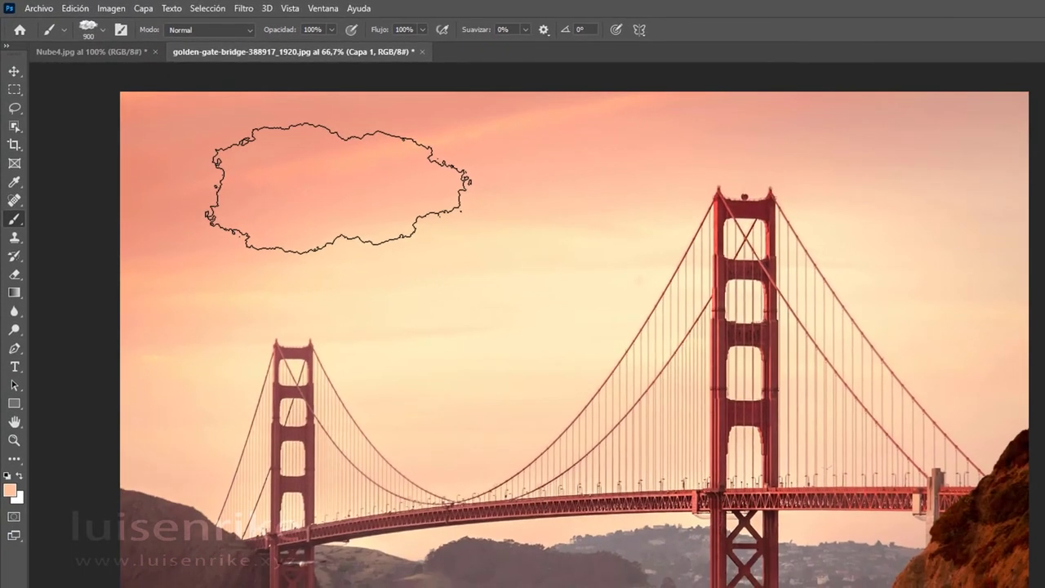
key("bracketright")
key("bracketright")
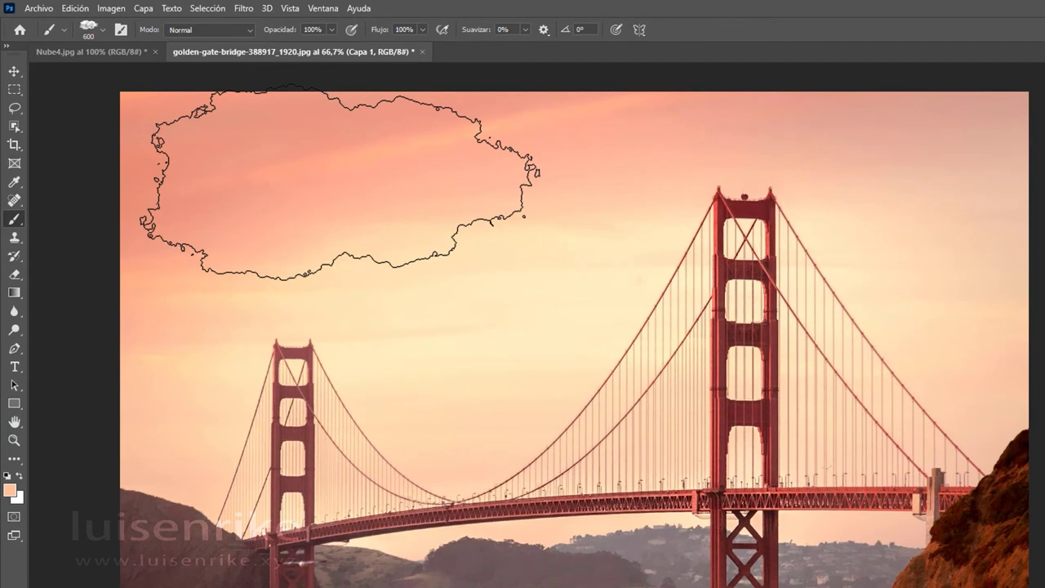
key("bracketleft")
key("bracketleft")
key("bracketleft")
key("bracketright")
key("bracketright")
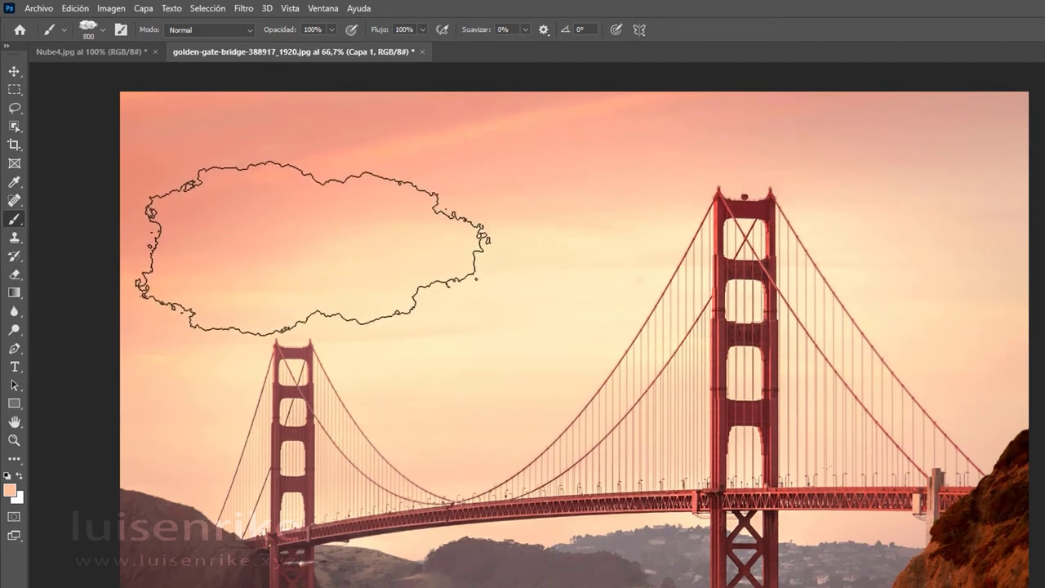
Stamp a cloud upper-left, set Capa 1 to 49% opacity, and add a 250 px cloud at right
left_click(315, 265)
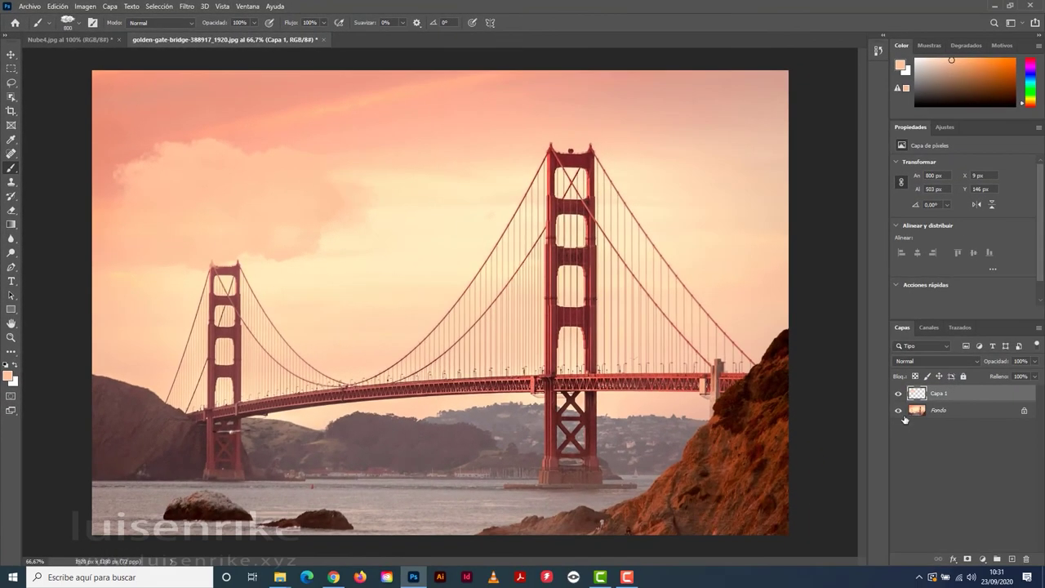
left_click(899, 411)
left_click(899, 411)
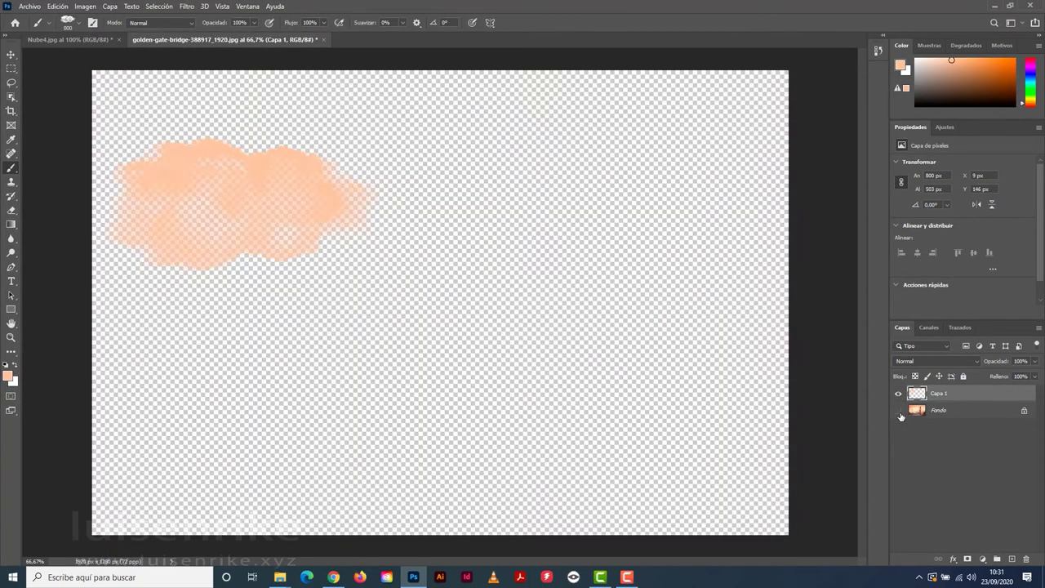
left_click(899, 411)
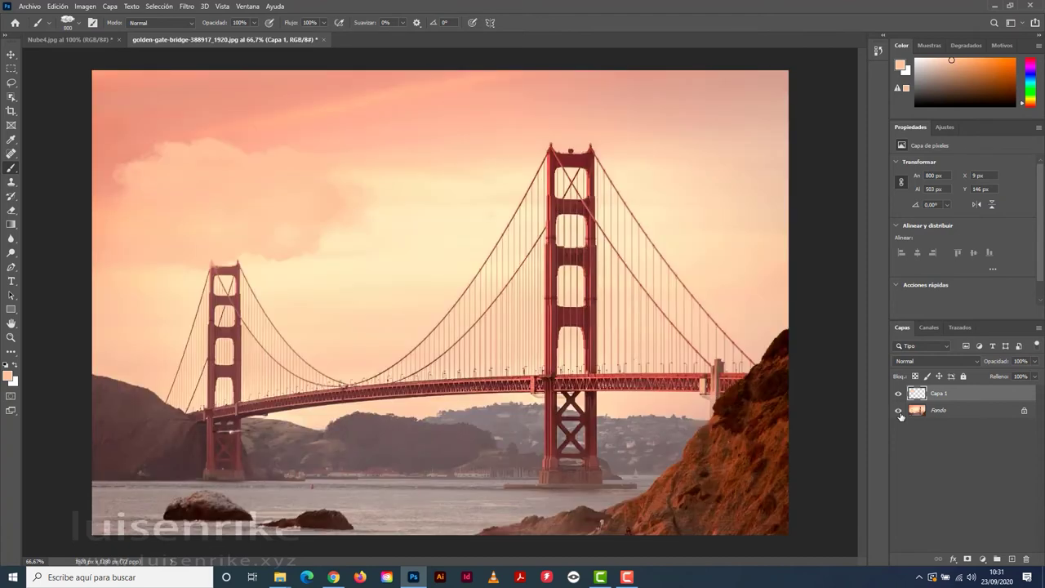
left_click(1035, 361)
left_click(1007, 375)
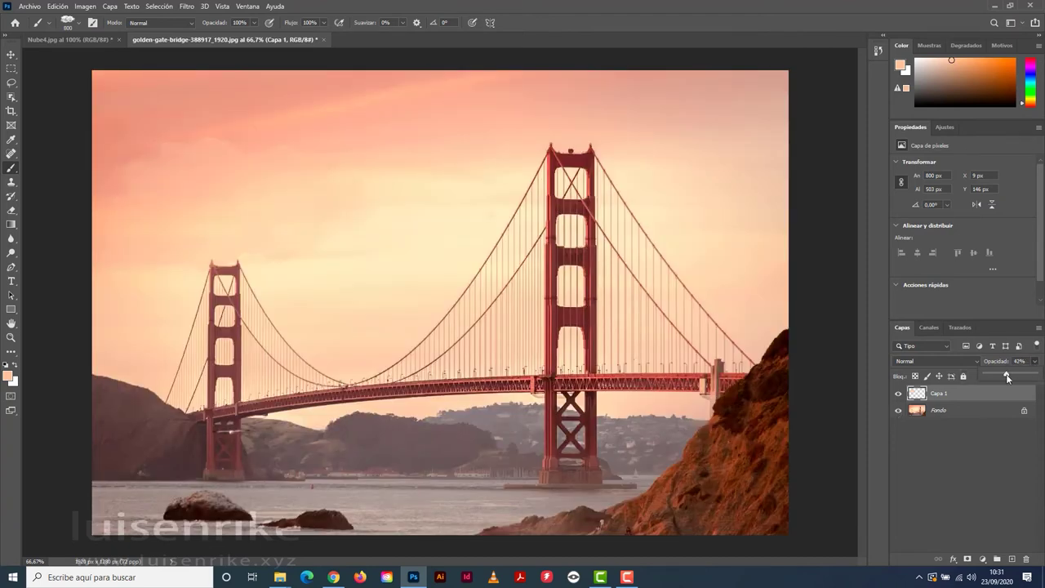
left_click_drag(1009, 377, 1012, 377)
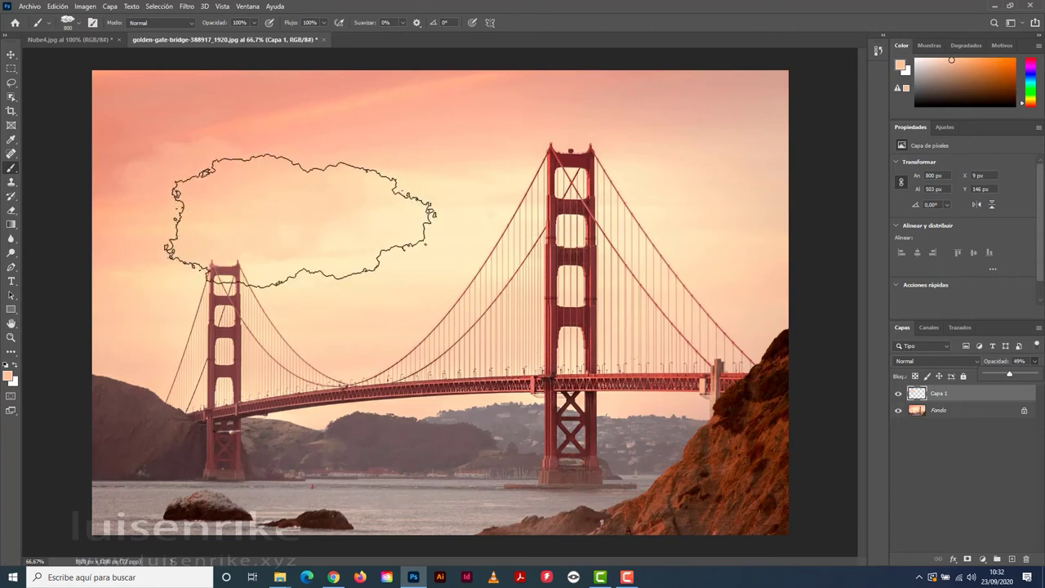
key("bracketleft")
key("bracketleft")
key("bracketleft")
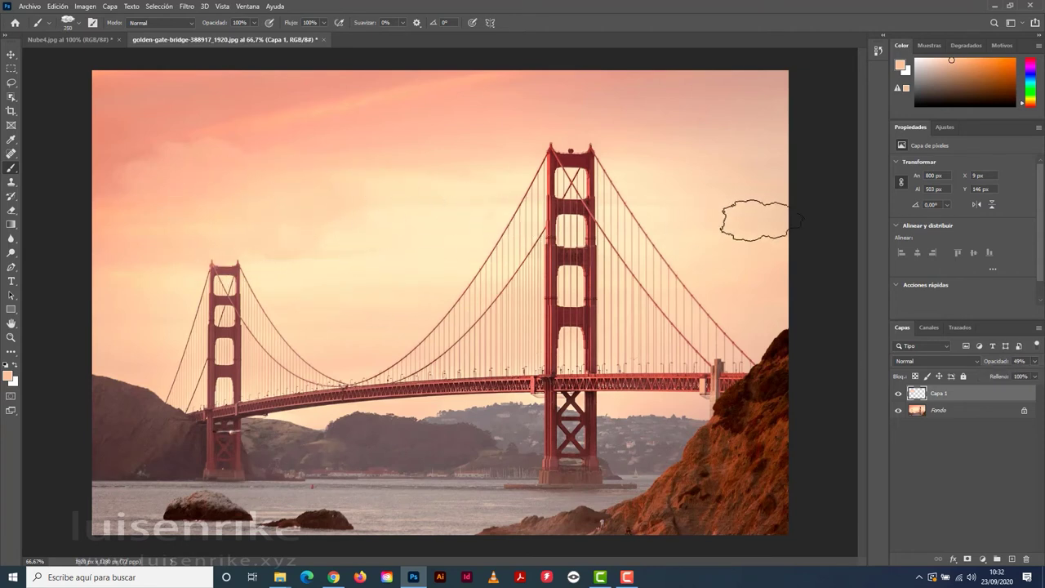
left_click(771, 220)
With the Nube1 brush at 800 px and a sampled sky colour, stamp two faint clouds
left_click(75, 28)
left_click(90, 210)
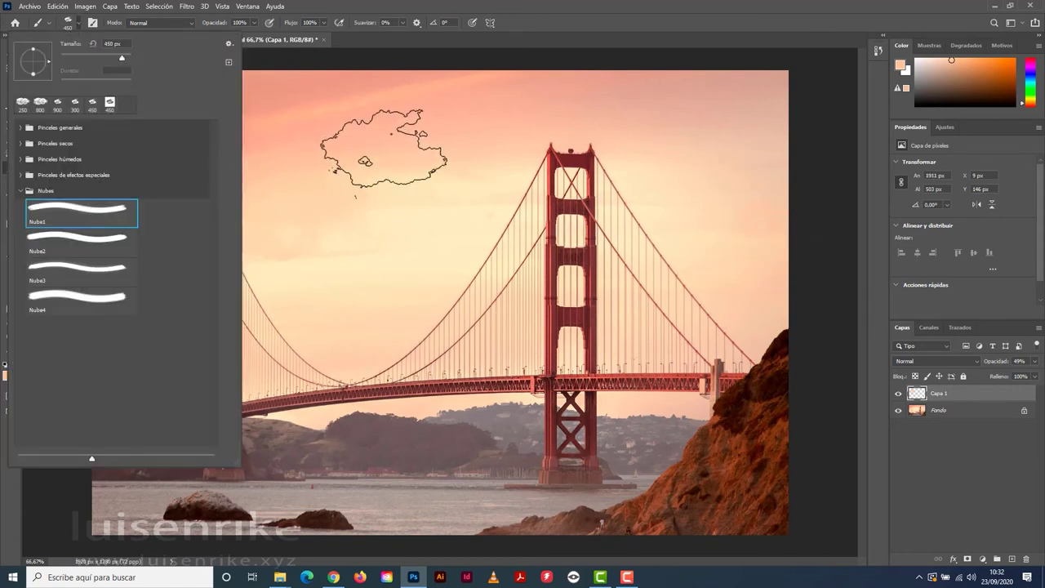
left_click(383, 149)
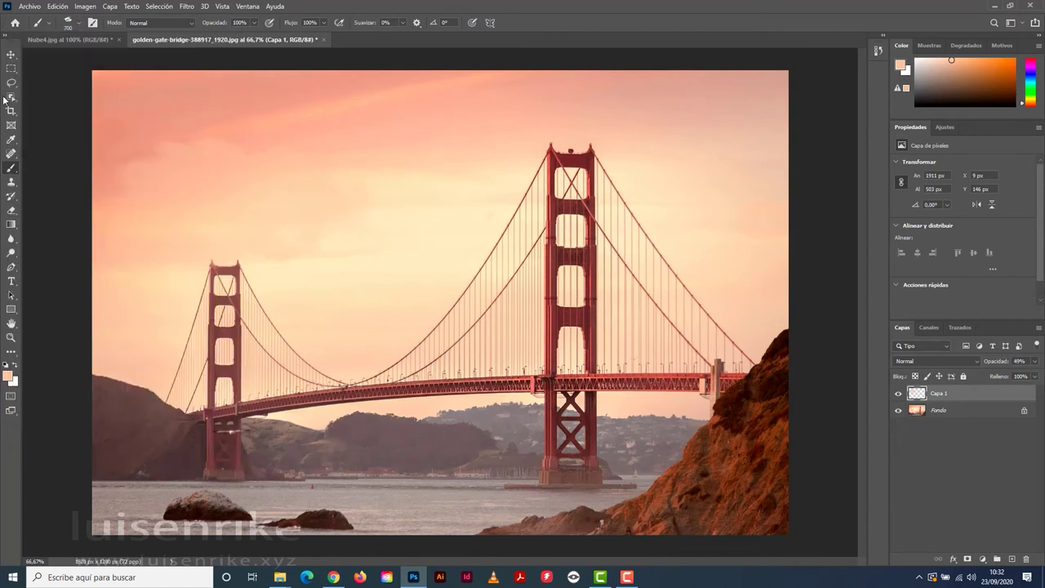
left_click(11, 139)
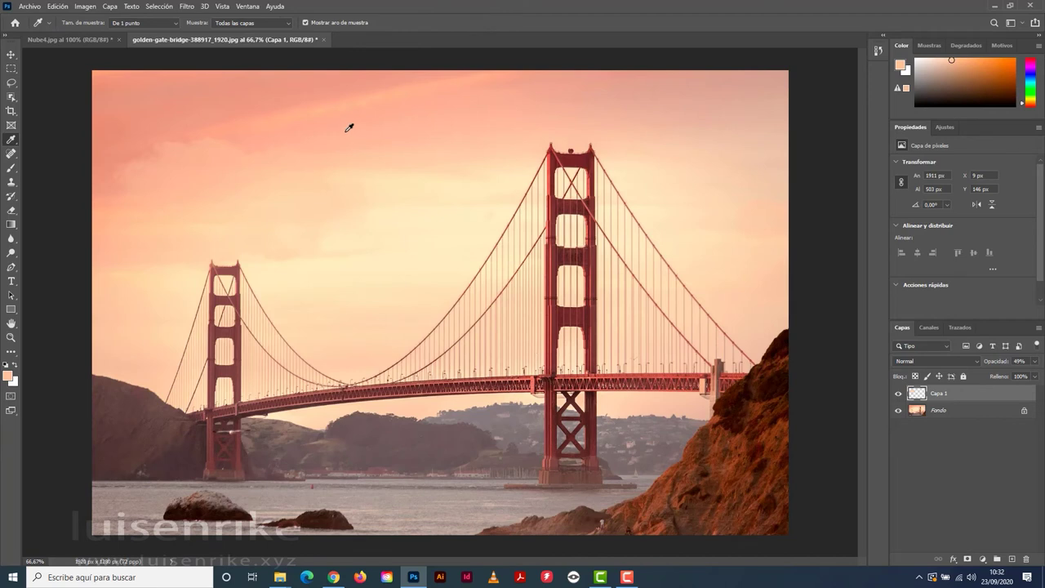
left_click(346, 131)
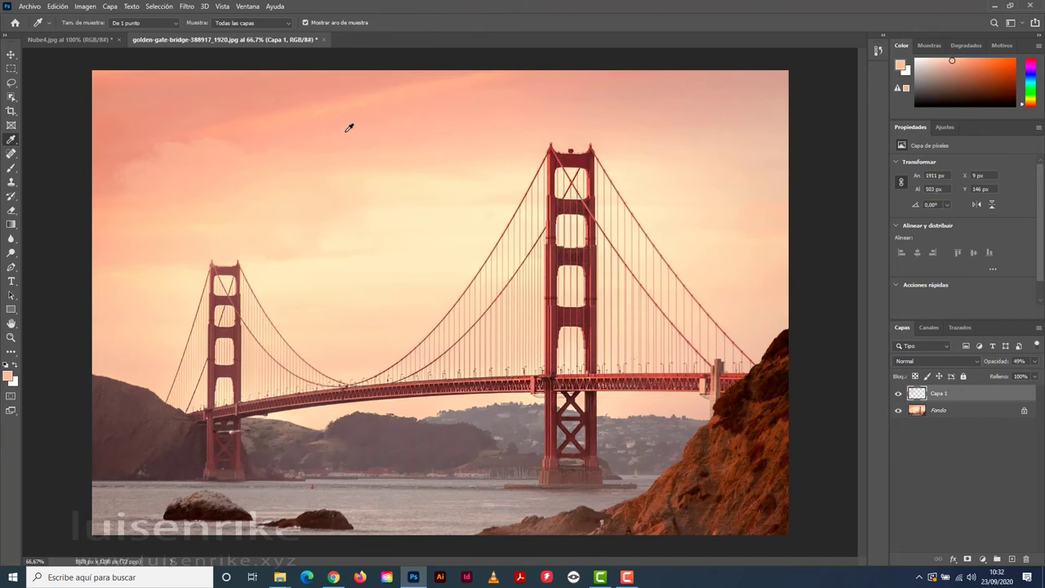
left_click(11, 167)
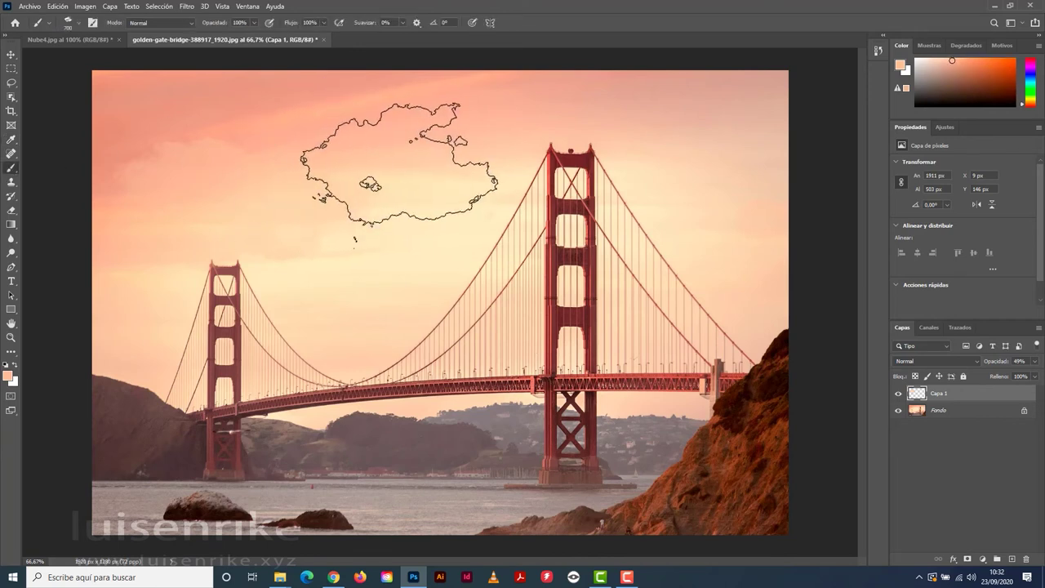
key("bracketright")
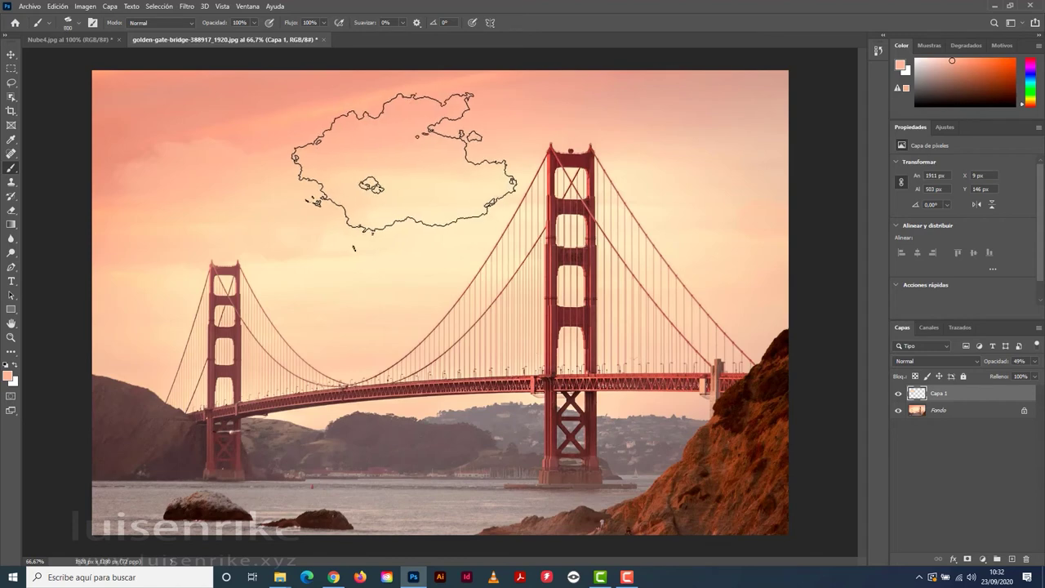
left_click(455, 151)
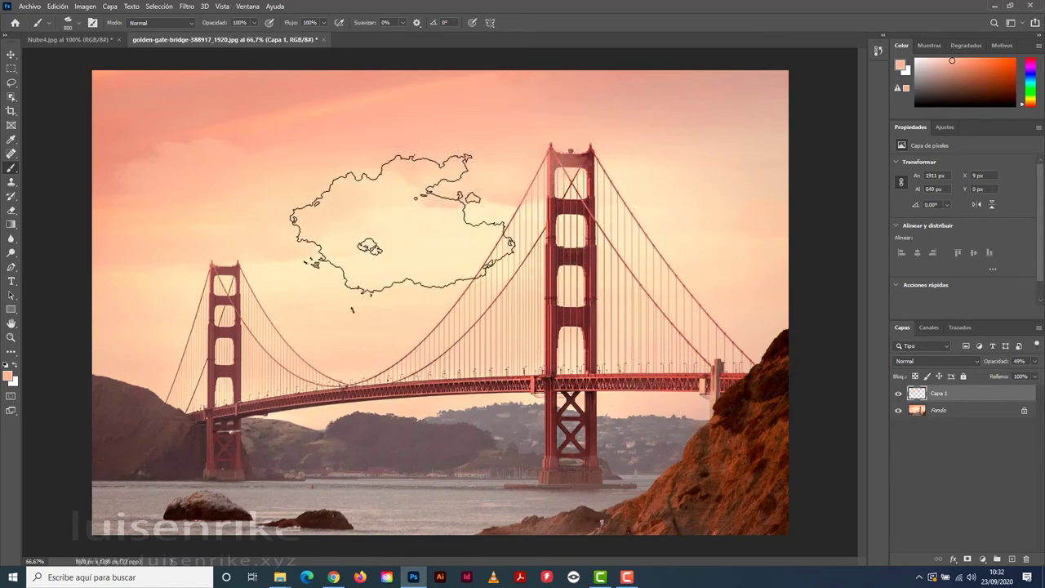
left_click(385, 237)
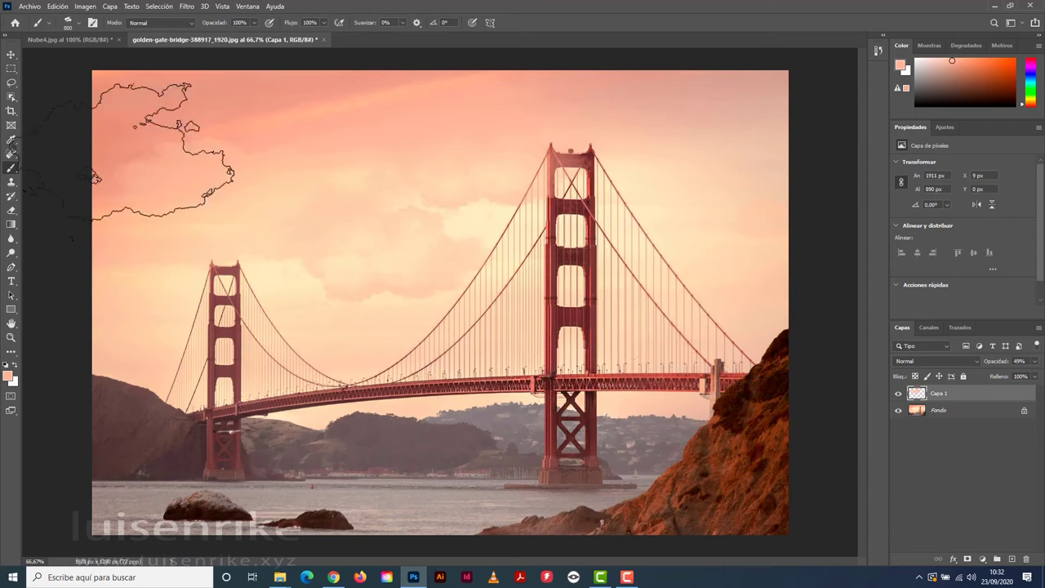
Switch to the Nube3 brush at 1000 px and sample a light peach from the sky
left_click(77, 23)
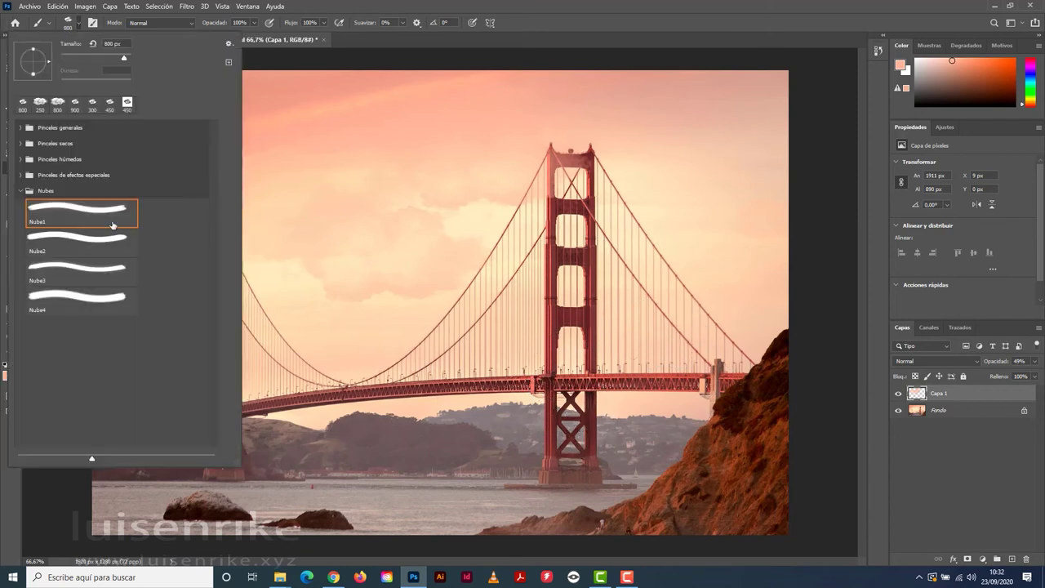
left_click(79, 273)
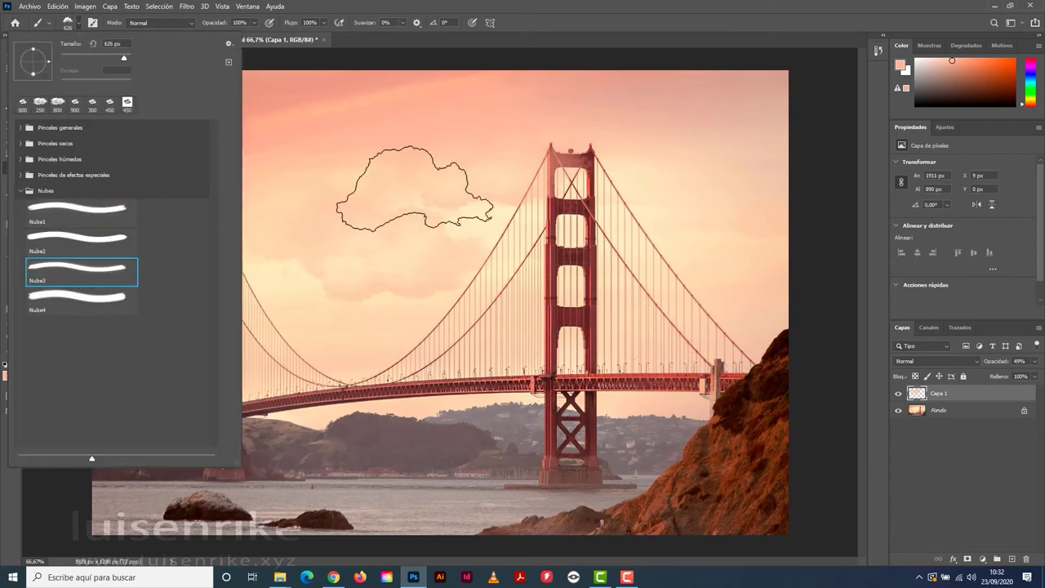
left_click(414, 187)
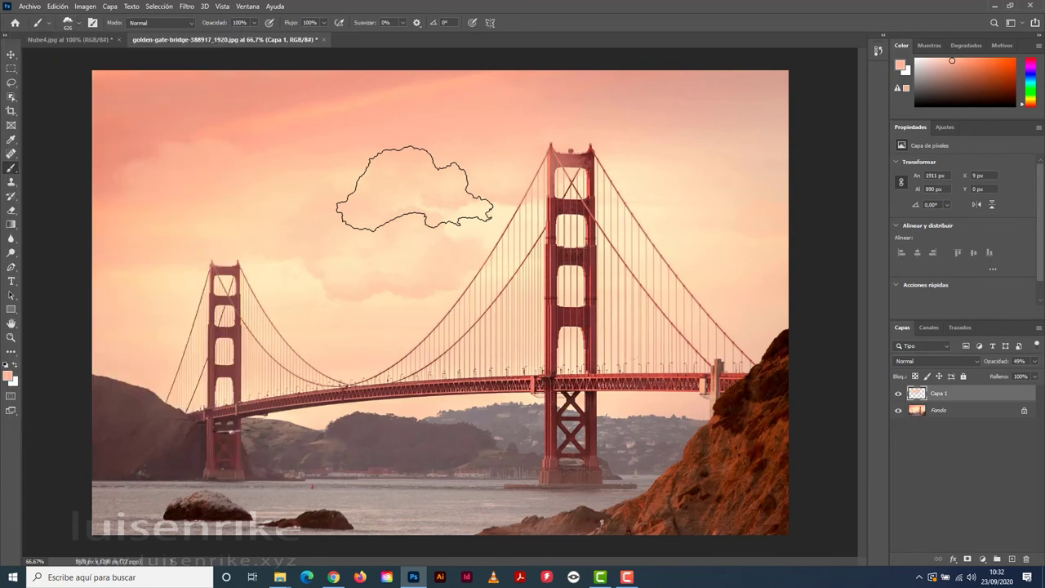
key("bracketright")
key("bracketright")
key("bracketright")
key("bracketright")
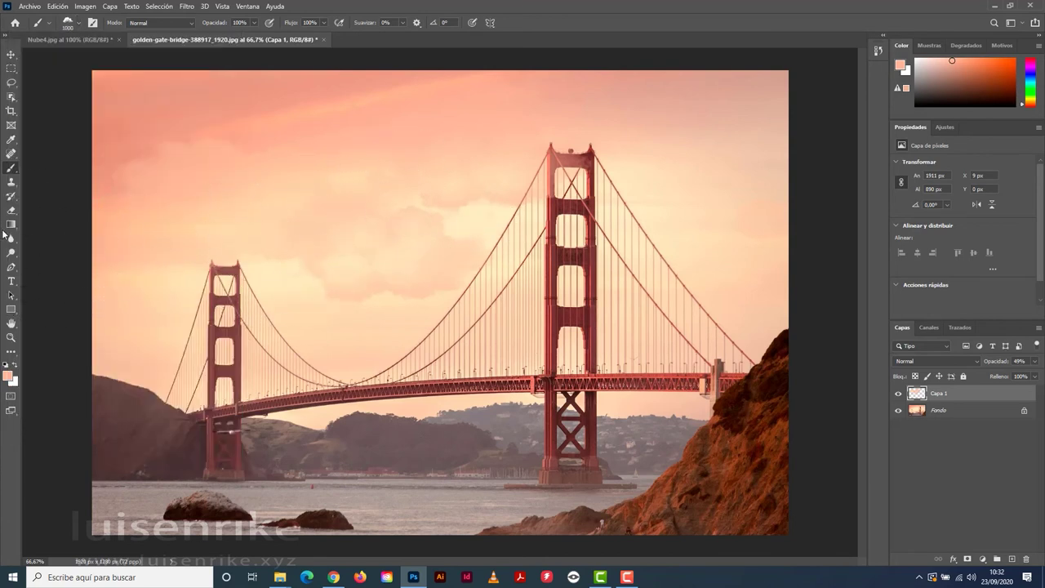
left_click(11, 139)
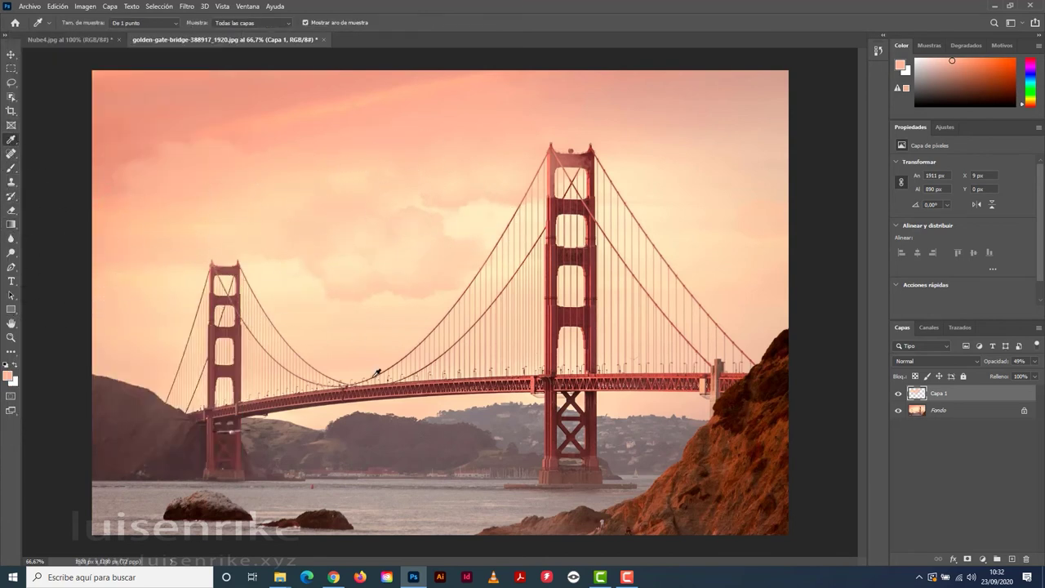
left_click(188, 288)
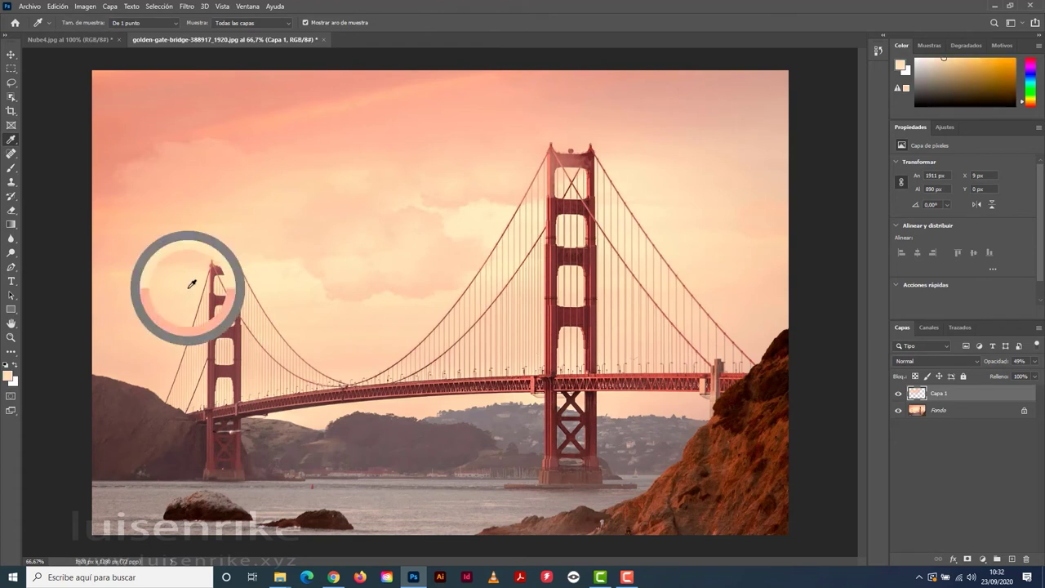
left_click(11, 169)
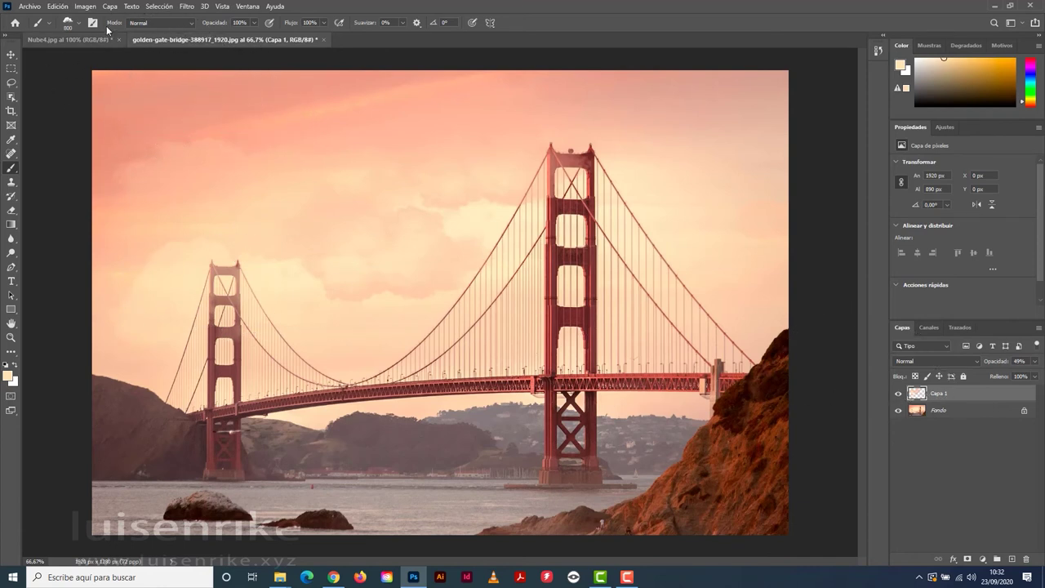
Use a Nubes brush at 900 px with a more orange sky peach to haze the right tower top
left_click(72, 27)
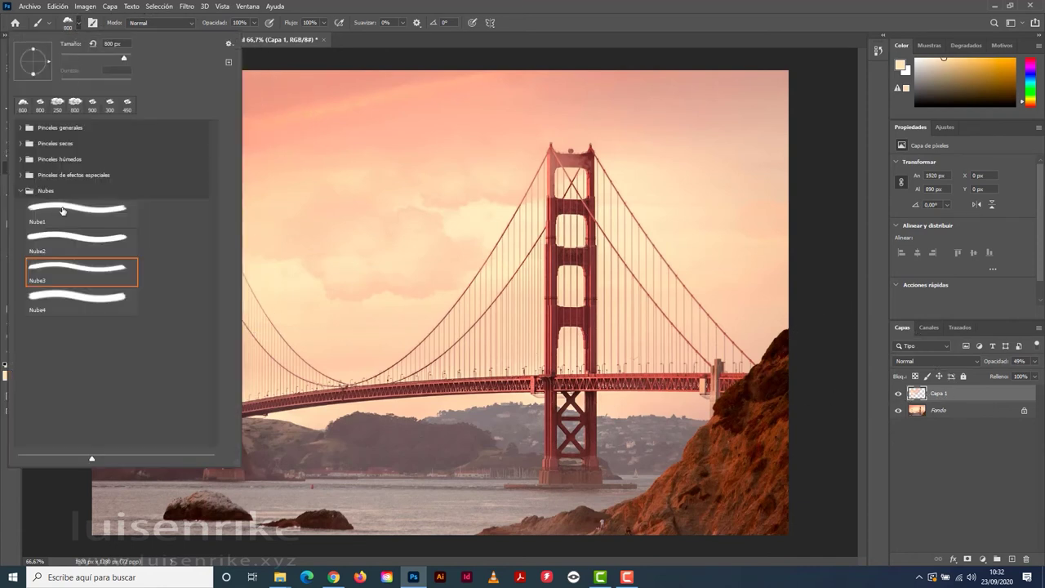
left_click(67, 297)
key("Return")
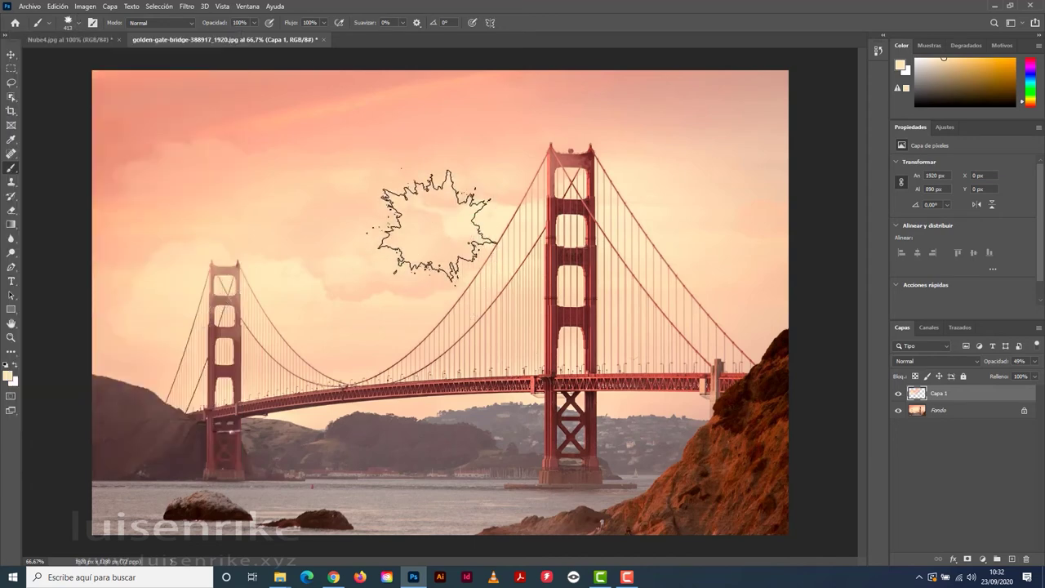
key("bracketright")
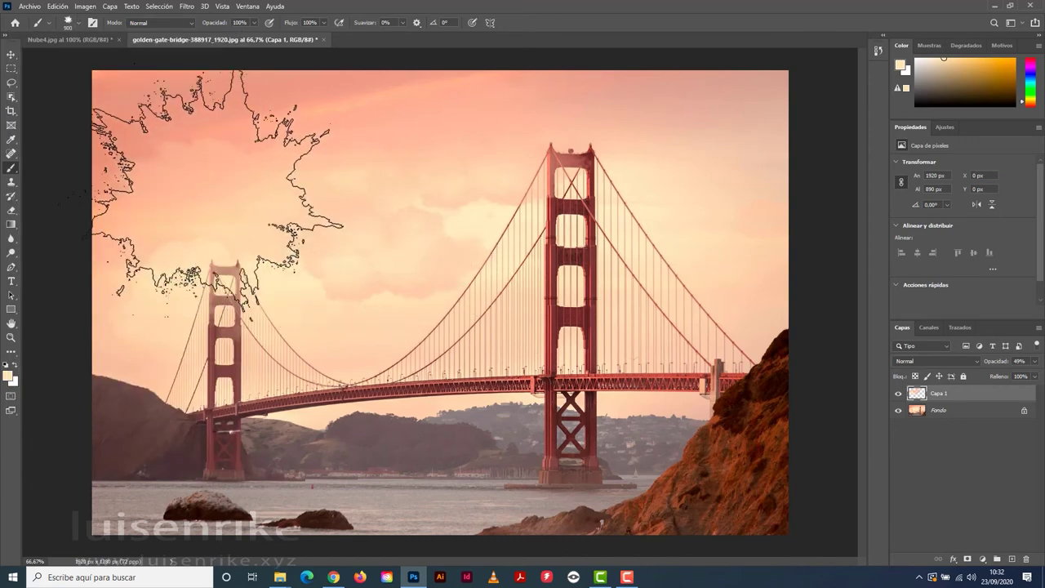
key("ctrl")
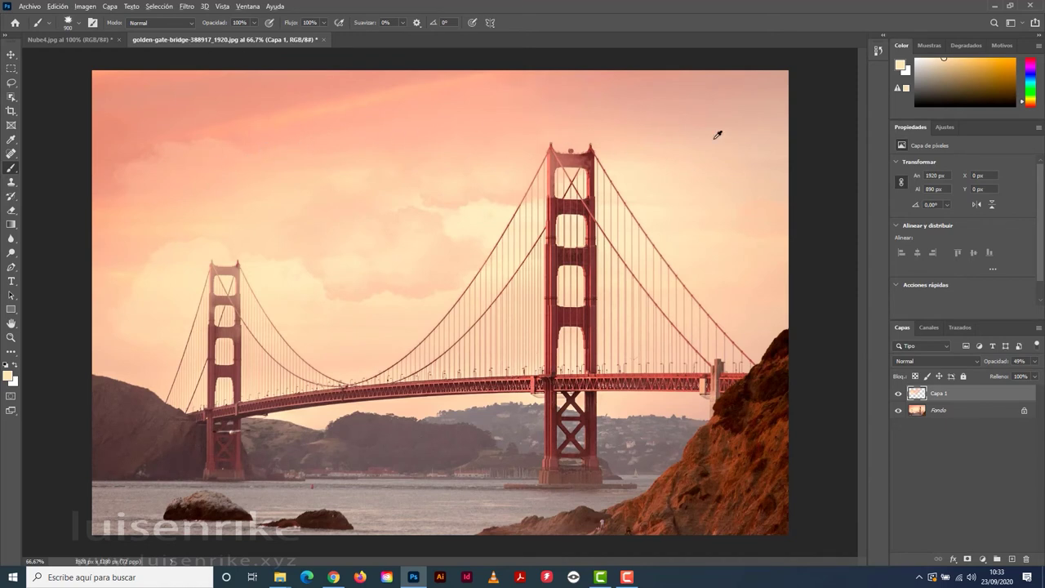
left_click(772, 159, "alt")
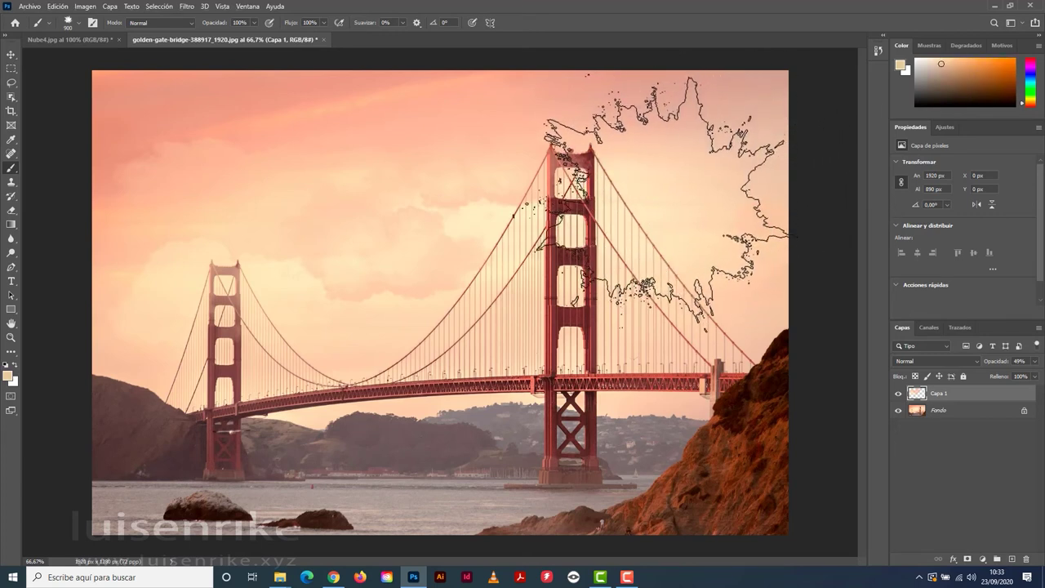
left_click(663, 196)
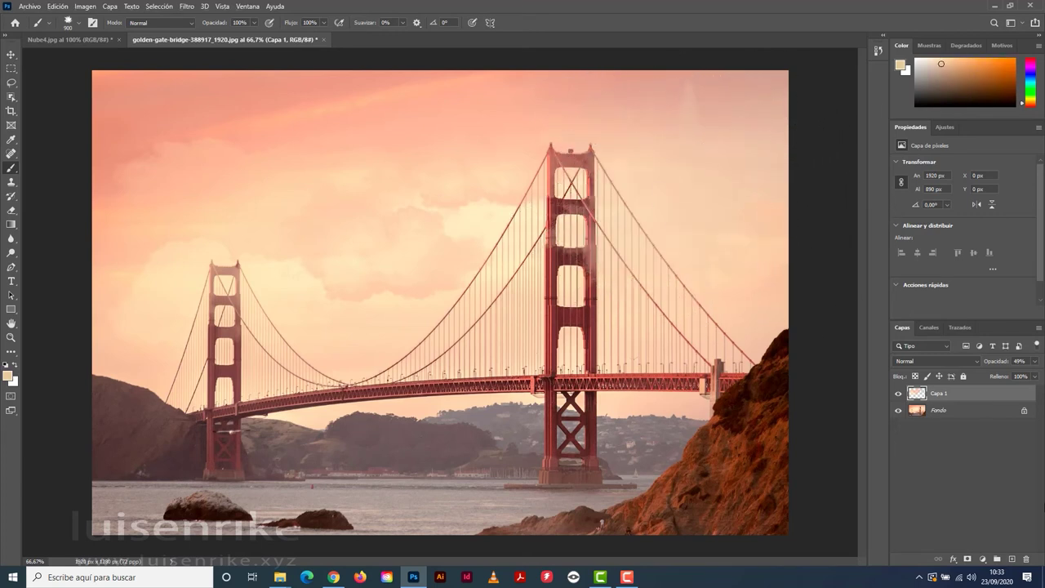
Raise Capa 1's opacity to 100%, temporarily hiding the Fondo layer while adjusting
left_click(898, 411)
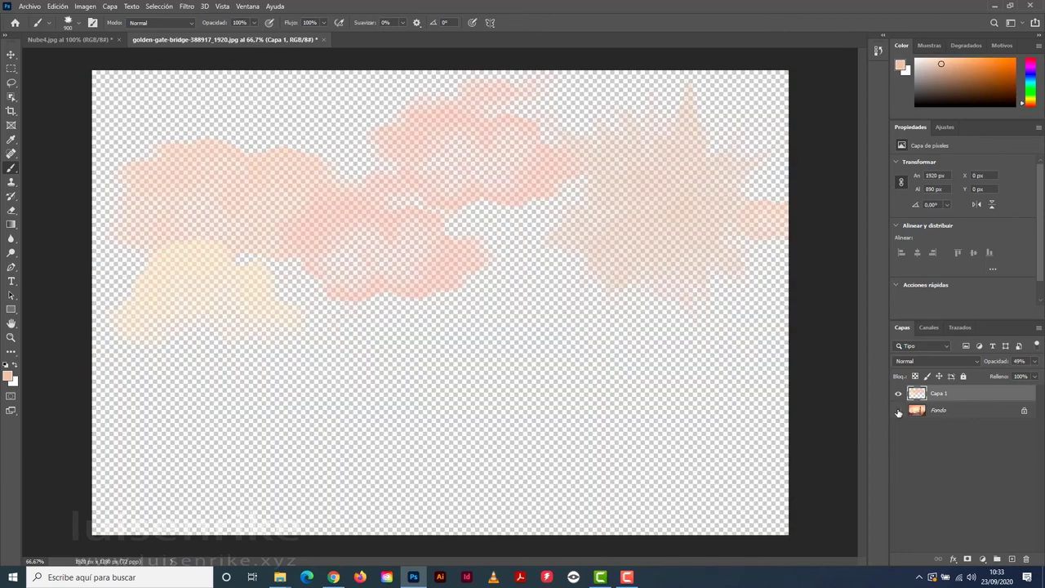
left_click(1035, 362)
left_click_drag(1014, 377, 1044, 376)
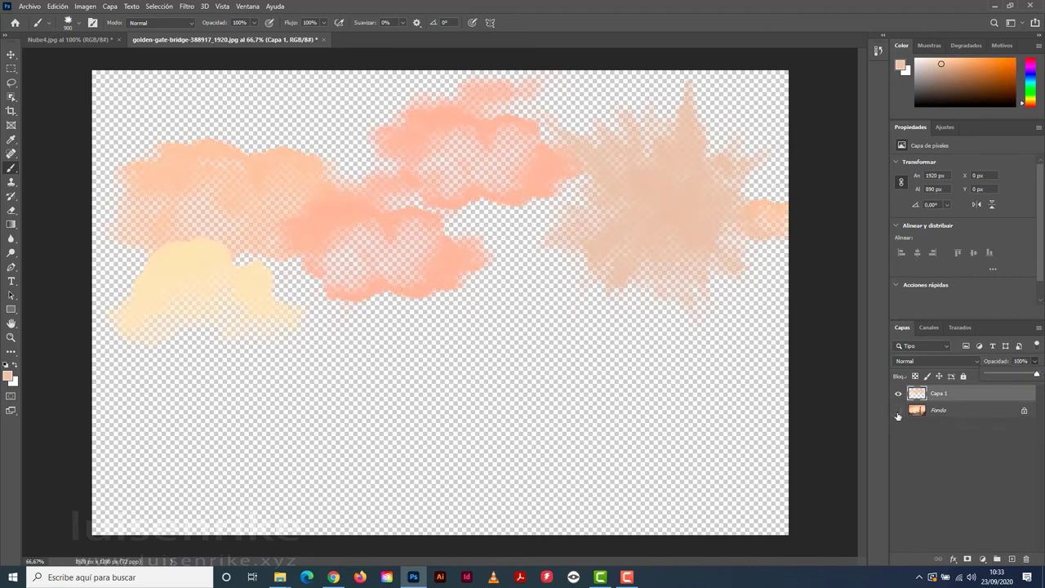
left_click(898, 413)
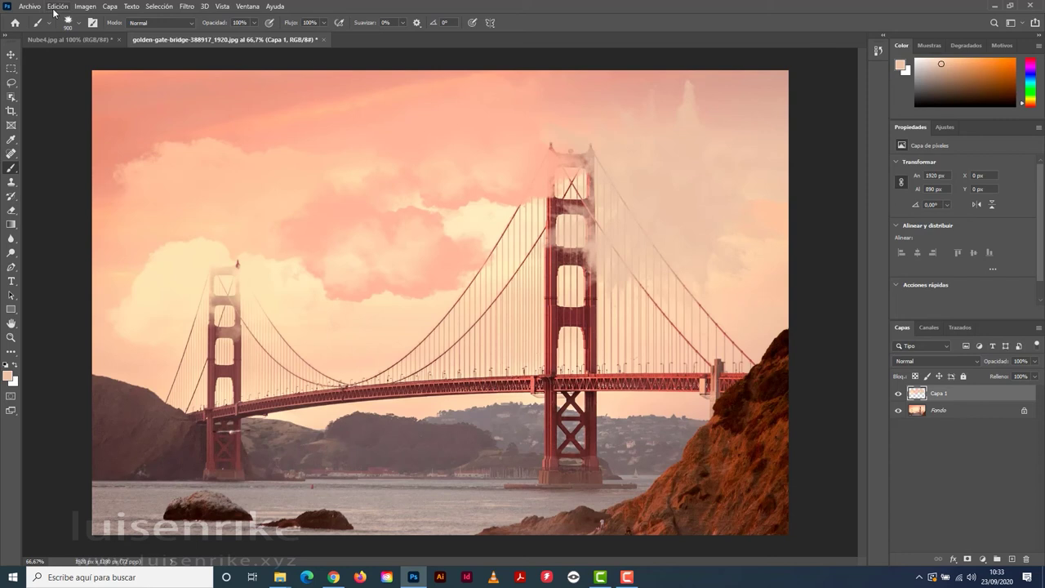
Select the whole Nubes brush group in the brush preset picker
left_click(75, 27)
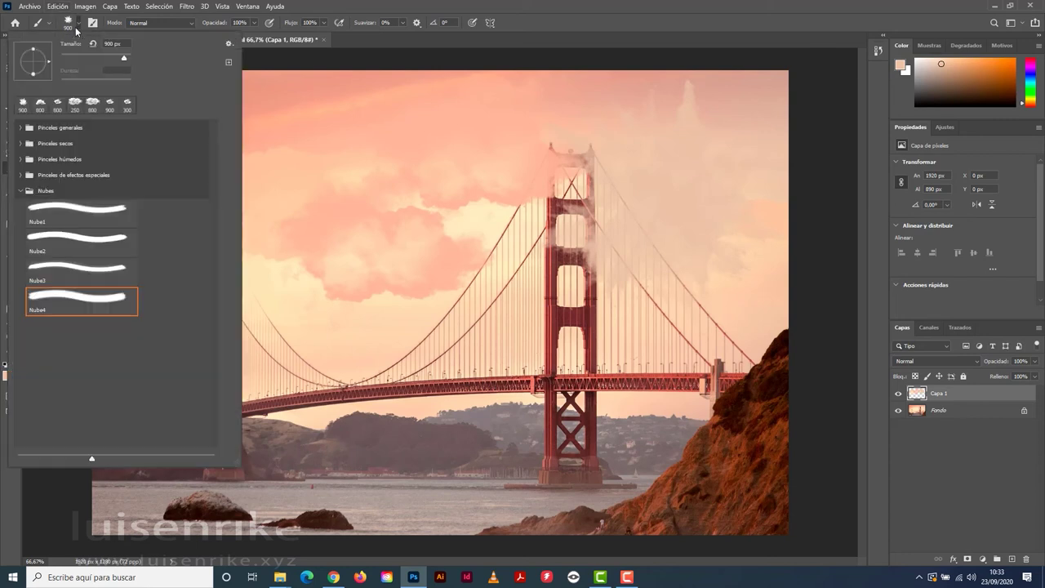
left_click(230, 43)
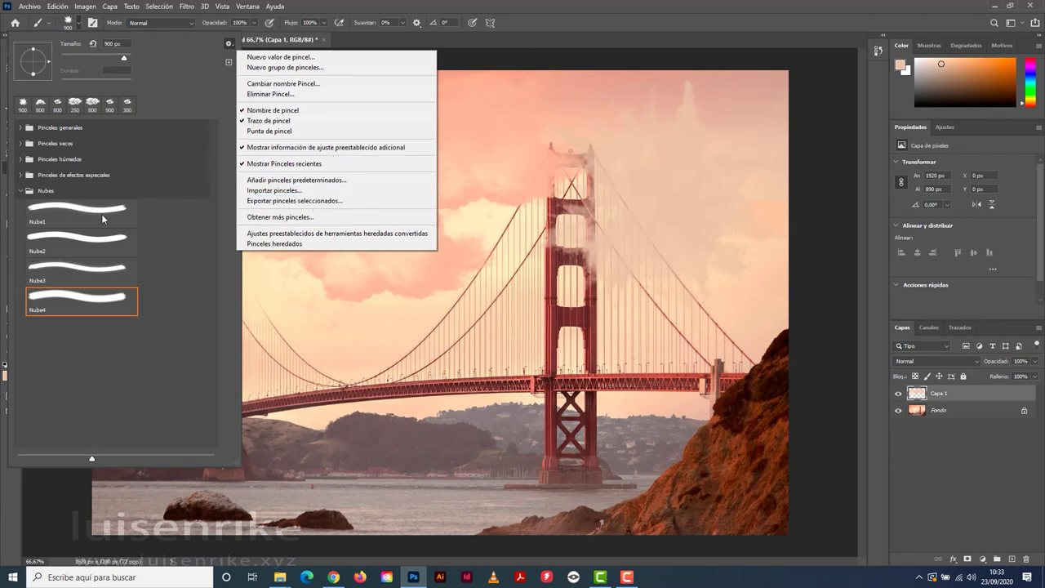
left_click(43, 195)
left_click(20, 193)
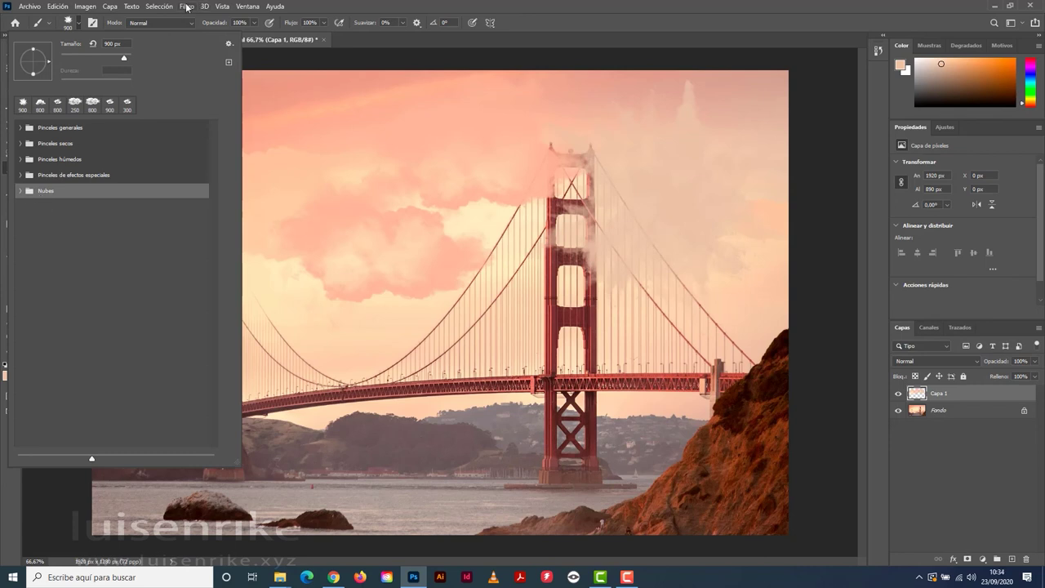
Export the selected Nubes brushes to the Escritorio folder as nubes.abr
left_click(228, 42)
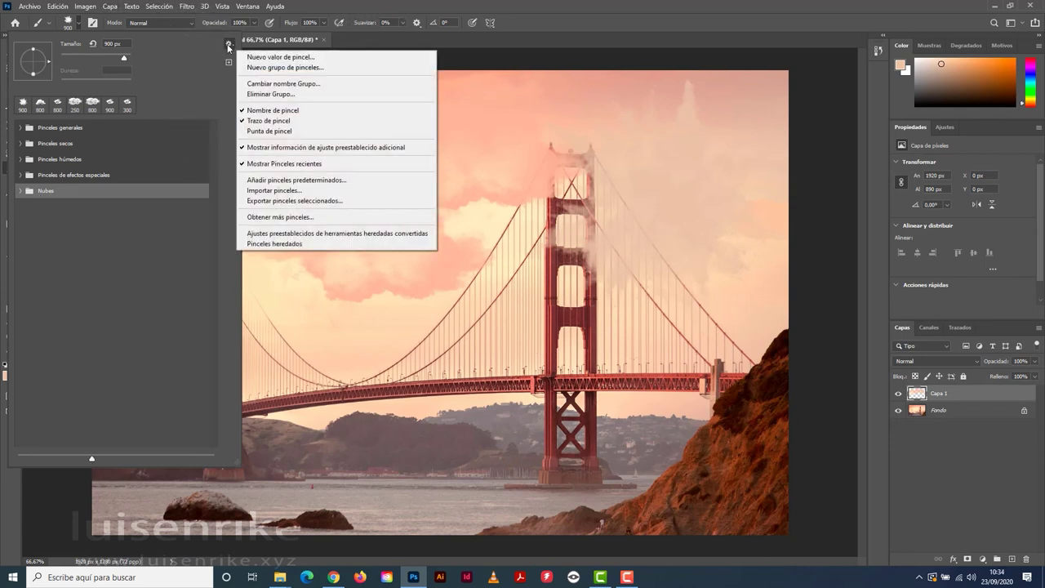
left_click(354, 201)
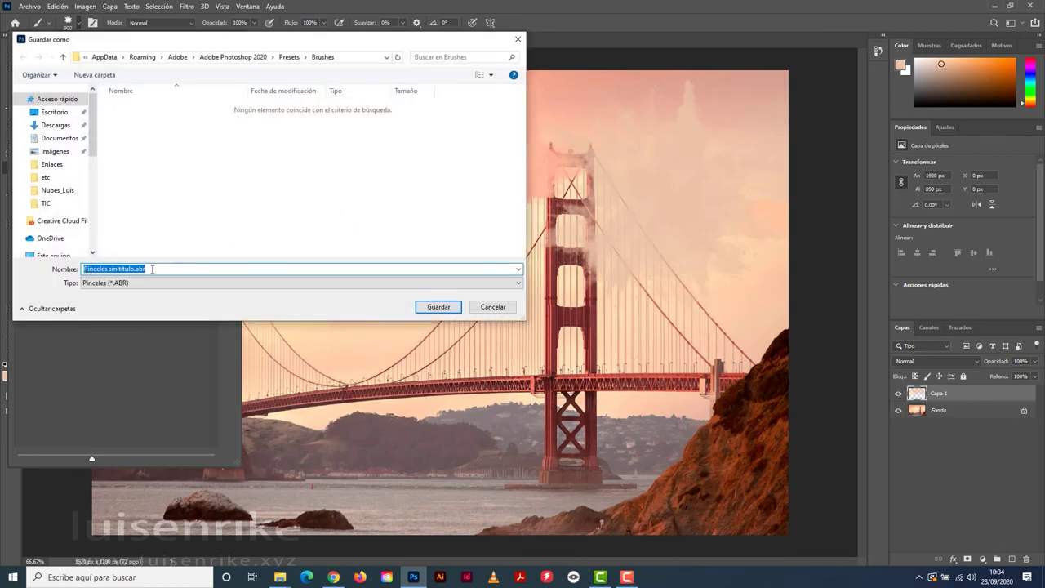
left_click_drag(134, 268, 15, 266)
type("nubes")
left_click(53, 114)
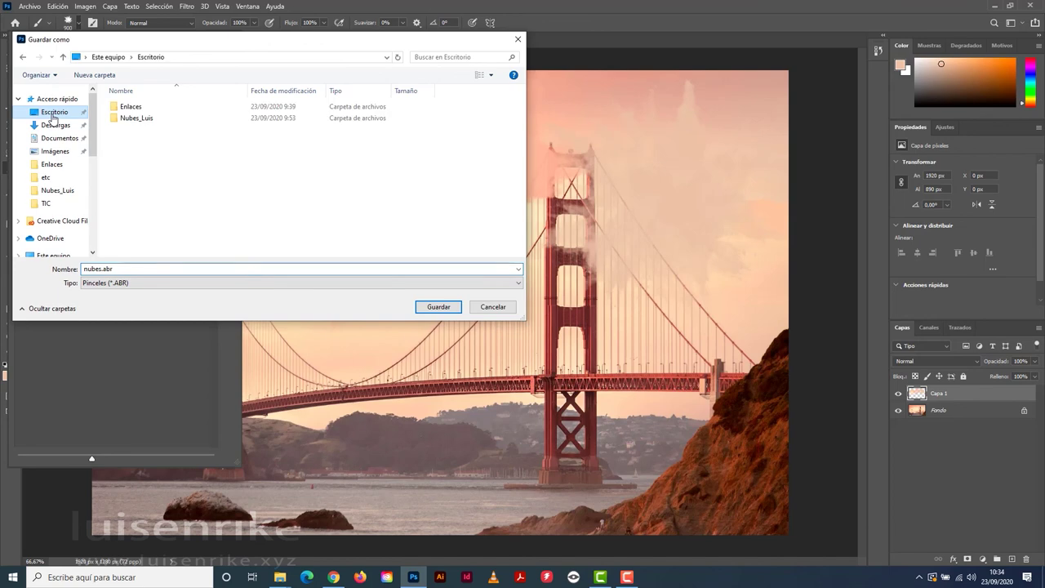
left_click(439, 306)
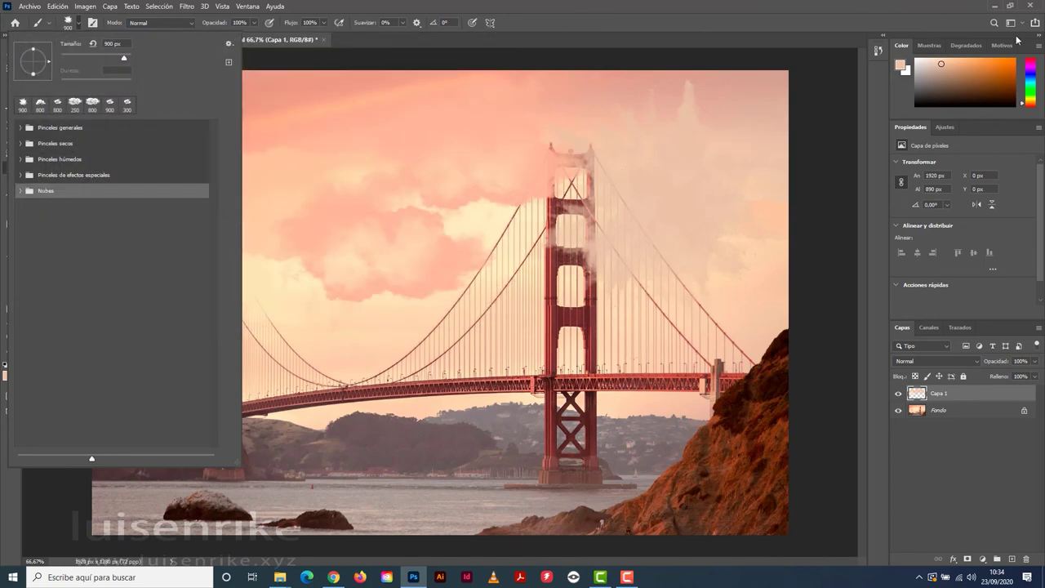
Clear away Photoshop, File Explorer and the browser to see nubes.abr on the desktop, then return to Photoshop
left_click(995, 6)
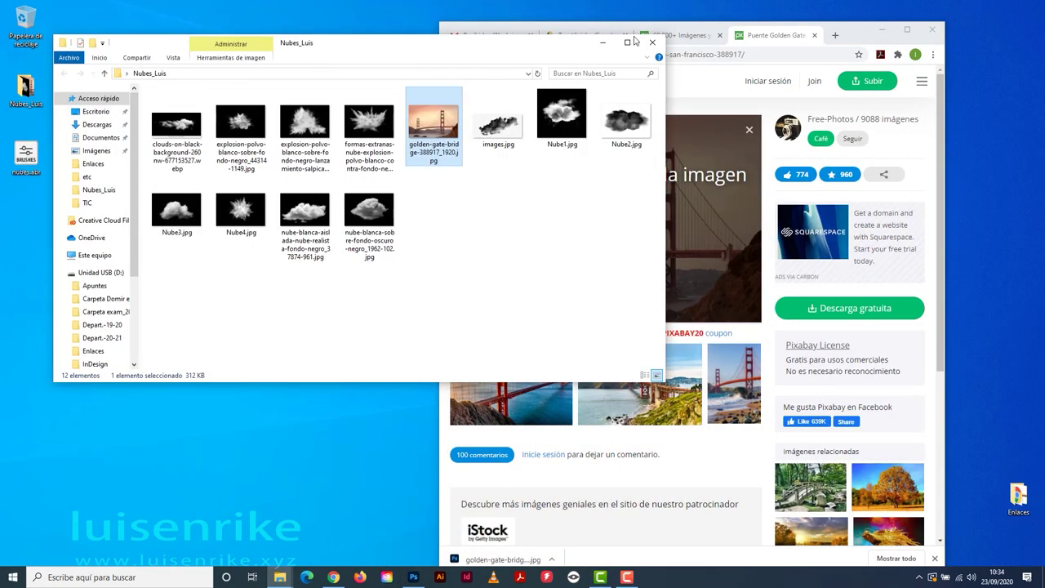
left_click(654, 43)
left_click(882, 29)
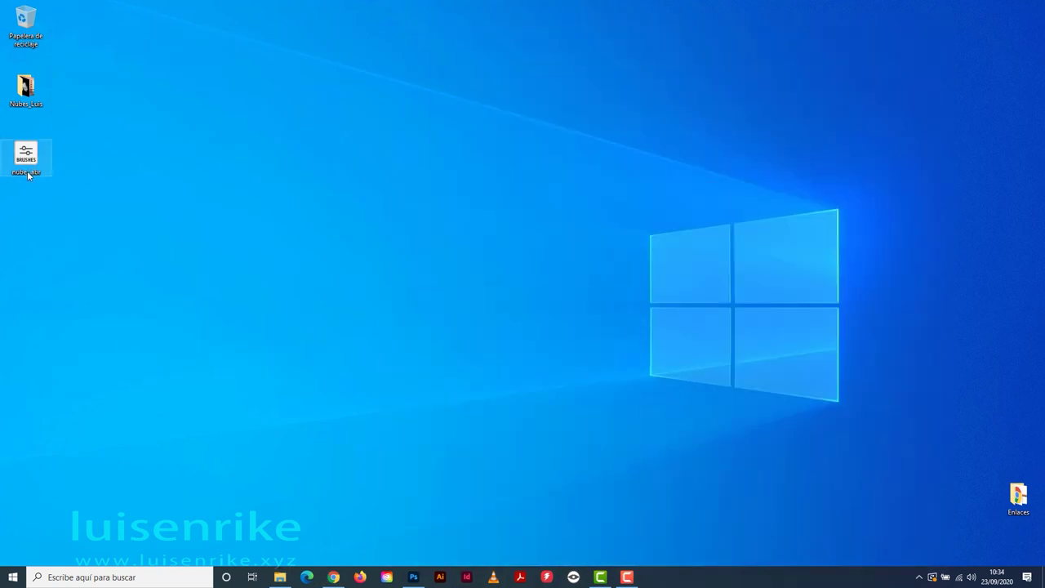
left_click(414, 578)
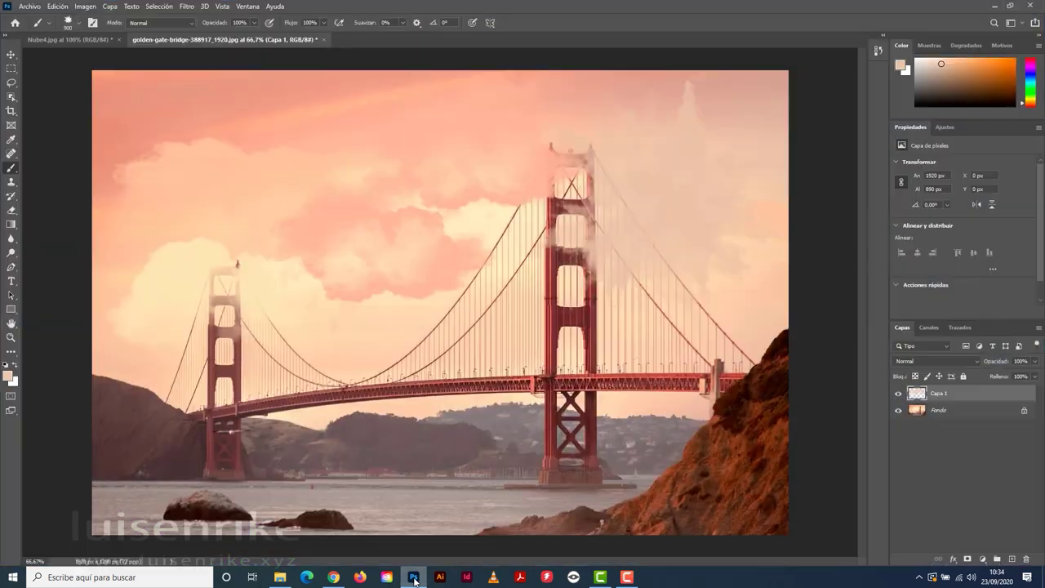
Show the brush preset picker's options menu containing Importar pinceles
left_click(77, 30)
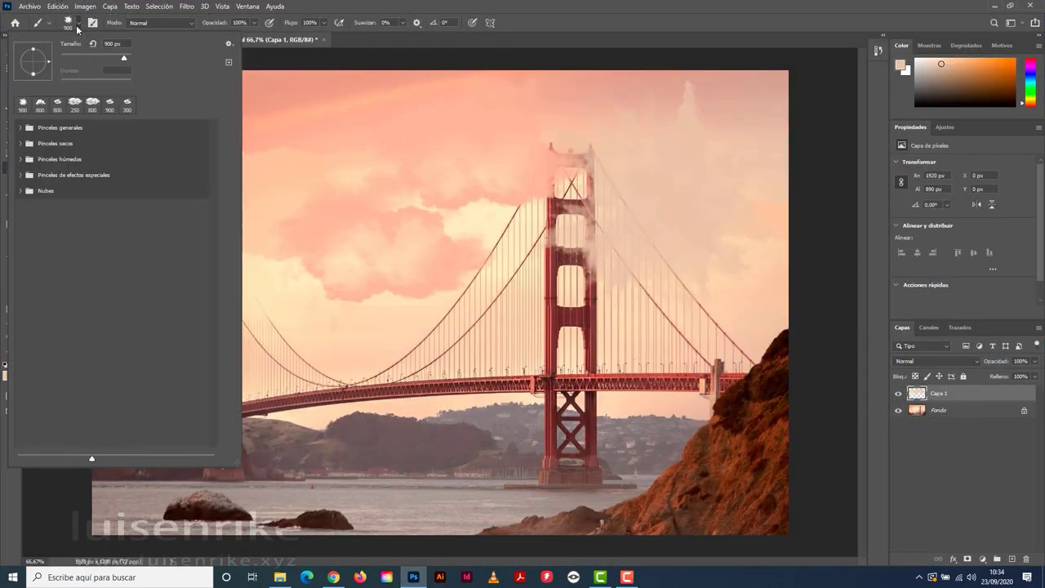
left_click(230, 43)
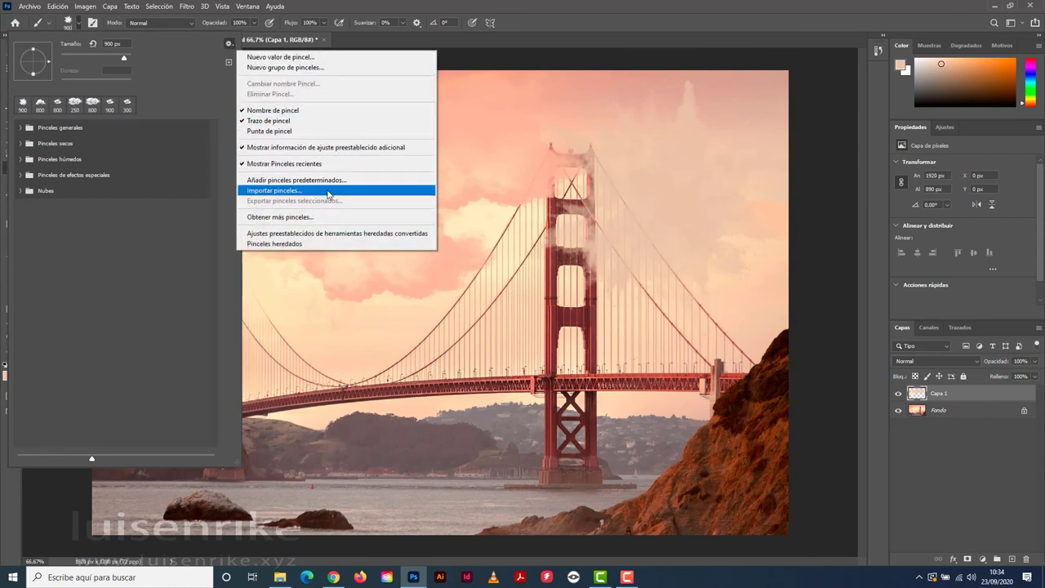